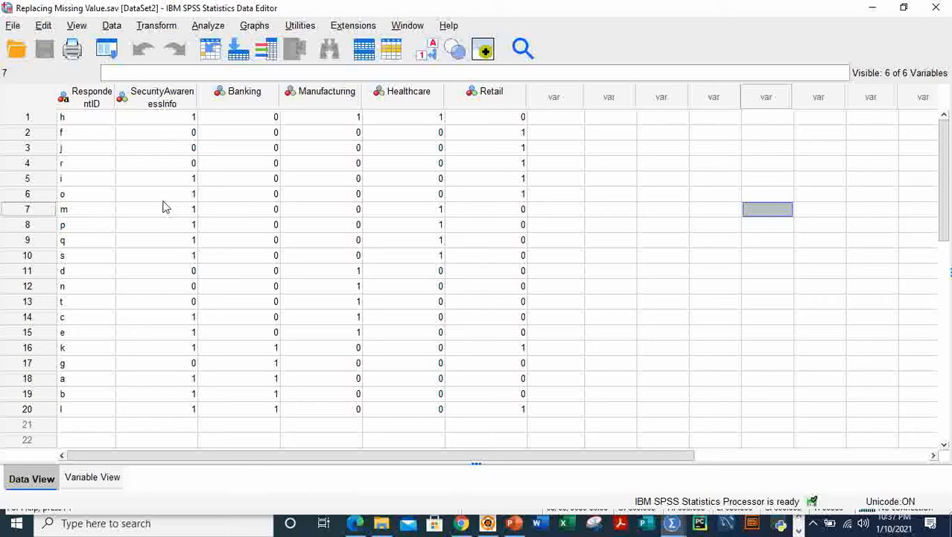
click(13, 27)
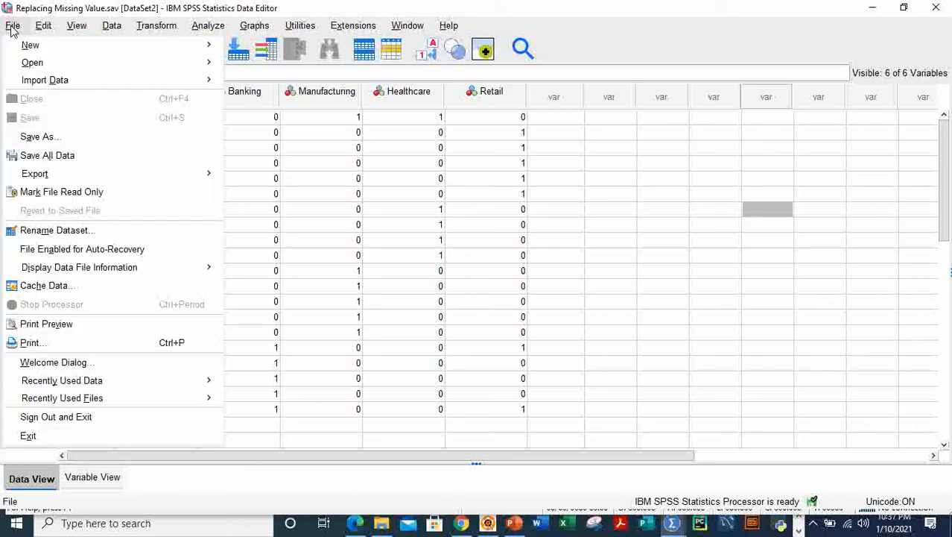
mouse_move(72, 86)
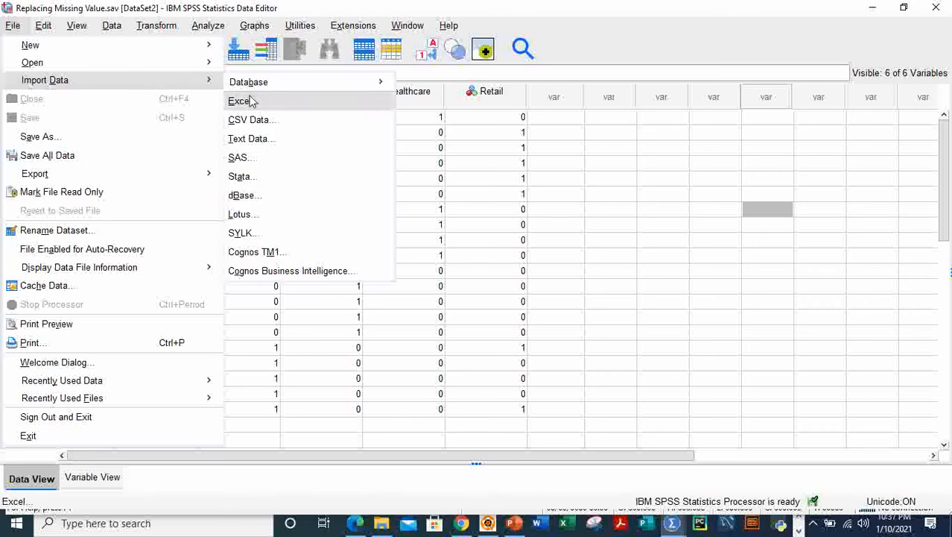
click(569, 42)
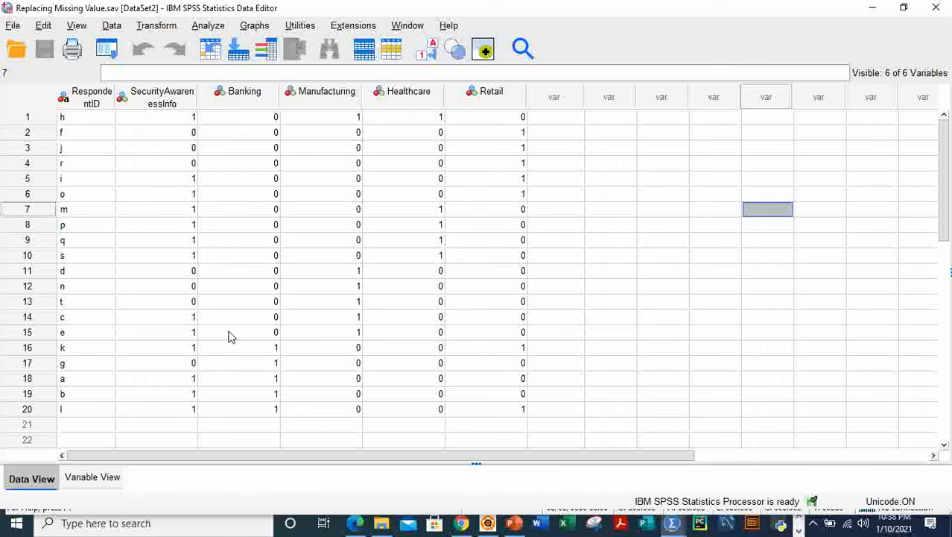
click(13, 27)
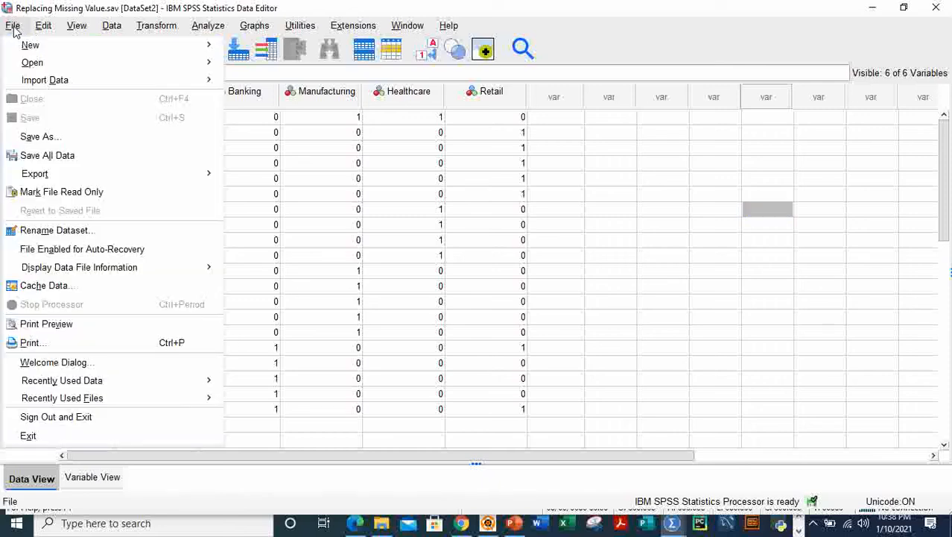
mouse_move(33, 46)
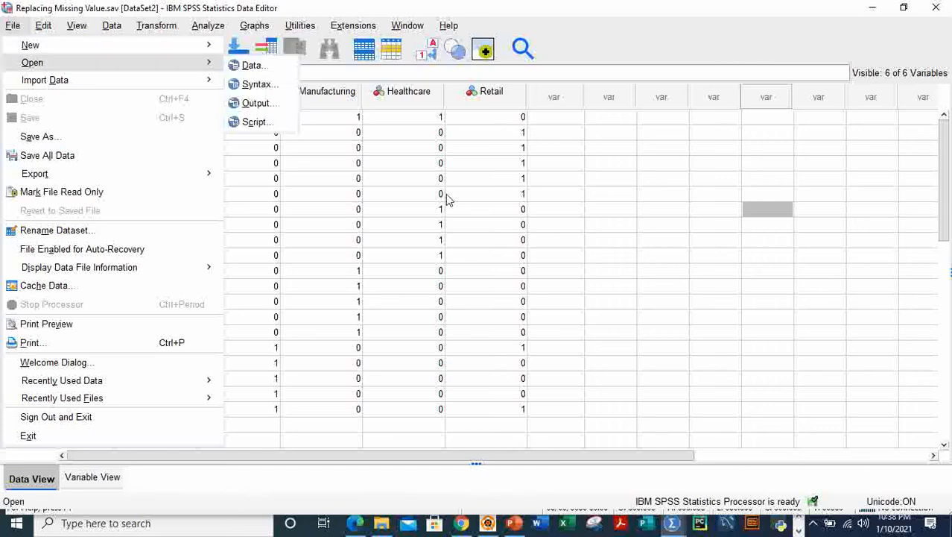
click(650, 242)
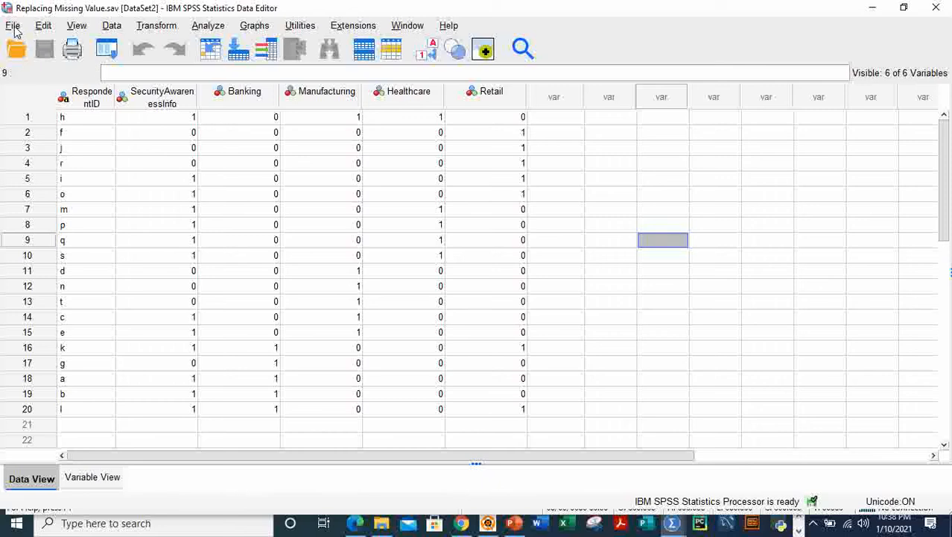
Create a new blank dataset and display its variable definitions after a look at the empty data grid
click(12, 26)
mouse_move(88, 47)
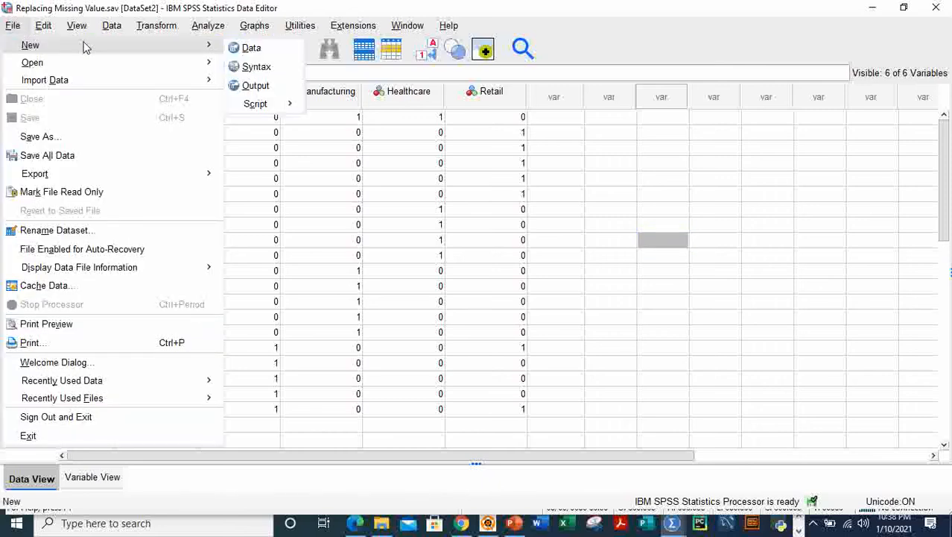
click(252, 49)
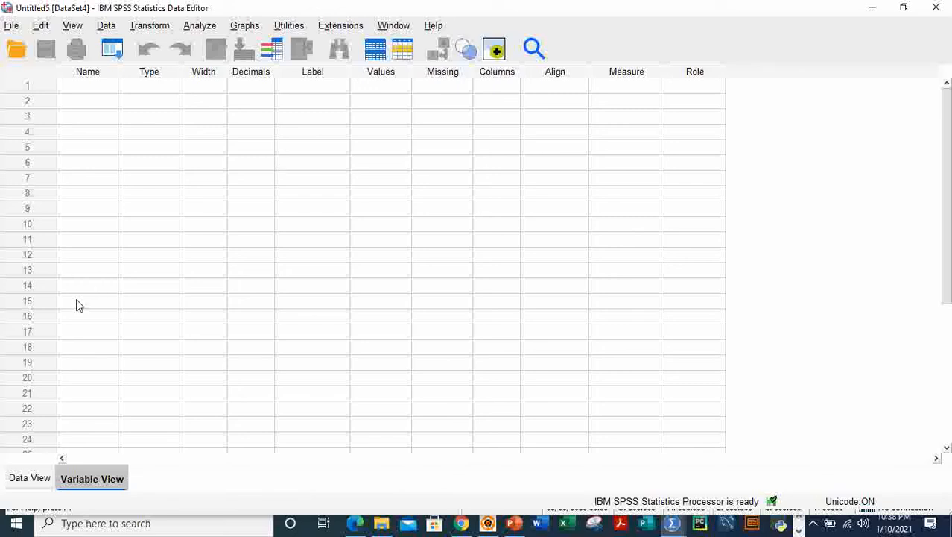
click(28, 481)
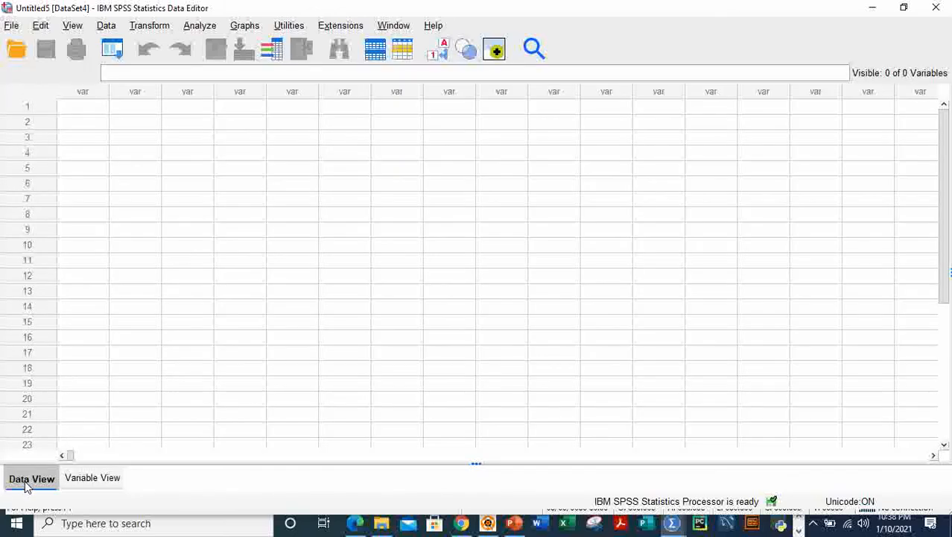
click(100, 479)
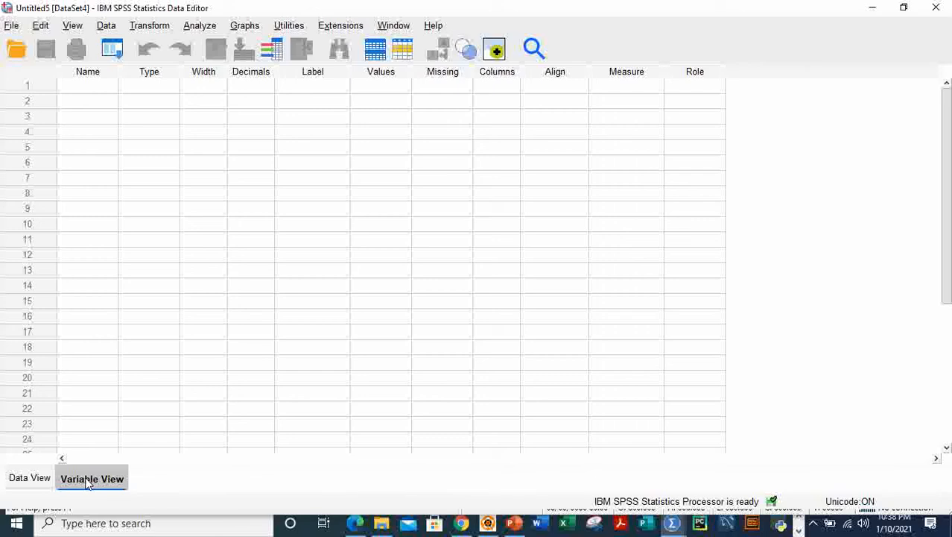
Define the first variable of the new dataset with the name Months
click(86, 77)
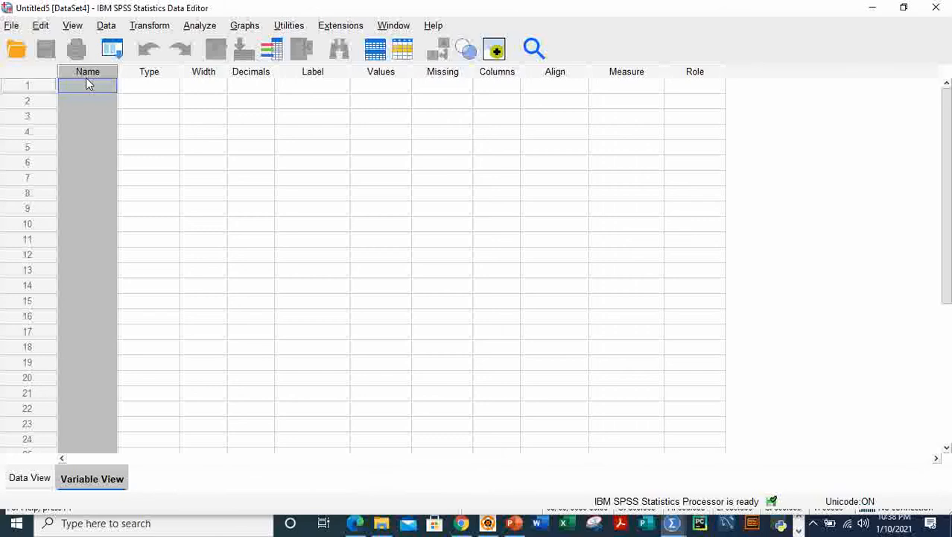
click(87, 84)
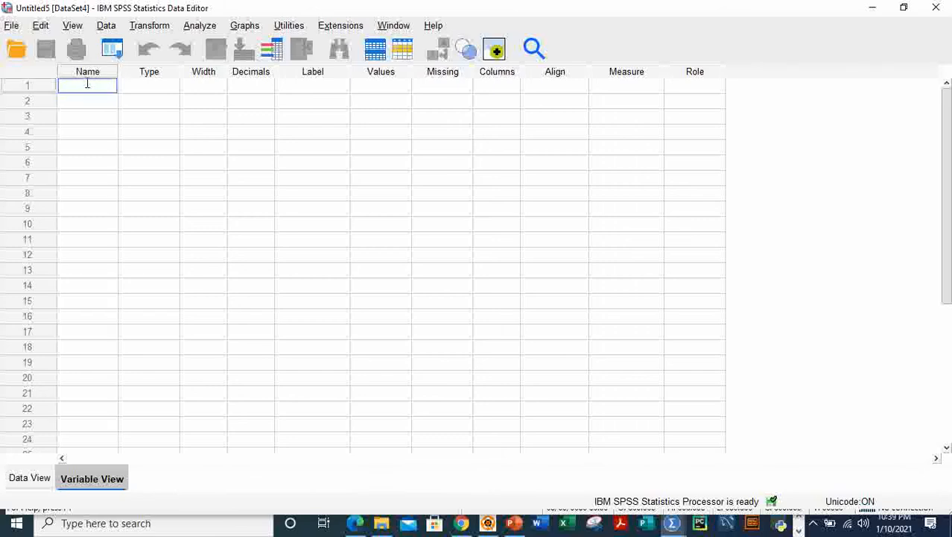
text(Months)
Keep the Months variable's type as Numeric and set its decimal places to 0
click(149, 87)
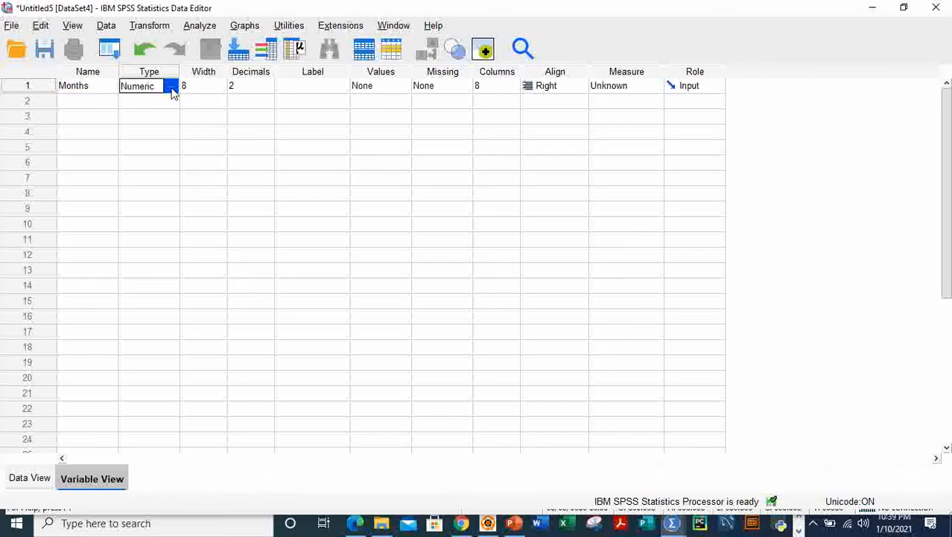
click(172, 88)
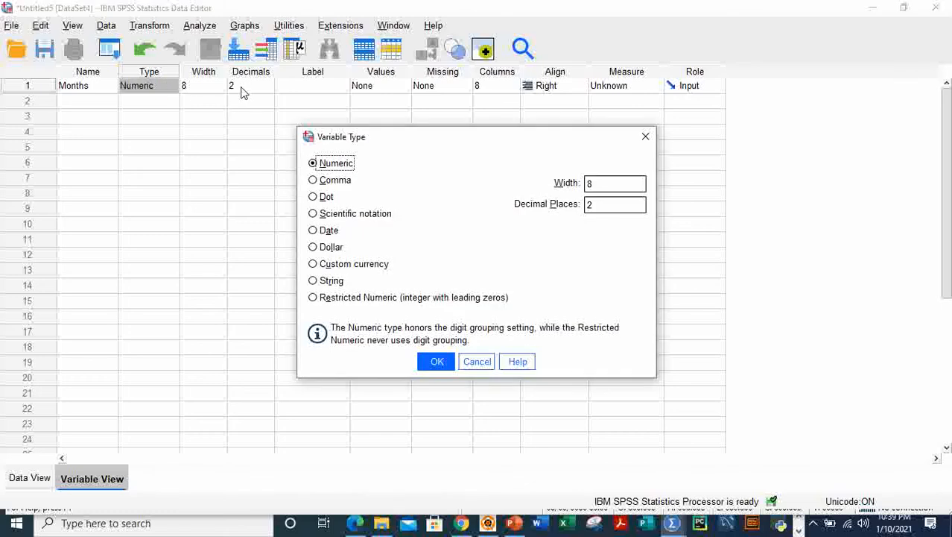
click(611, 207)
key(BackSpace)
text(0)
click(436, 362)
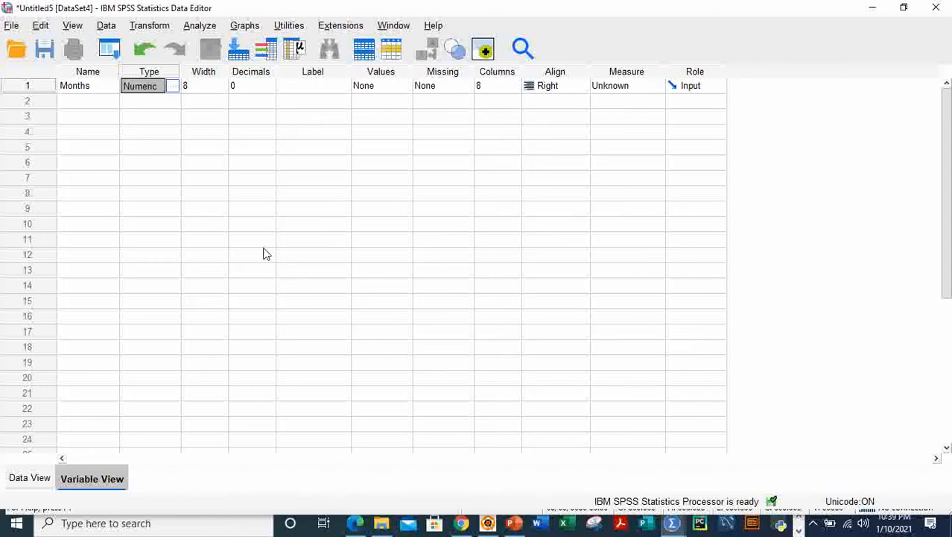
Label the Months variable "Months sampled" and set its measurement level to Nominal
click(302, 86)
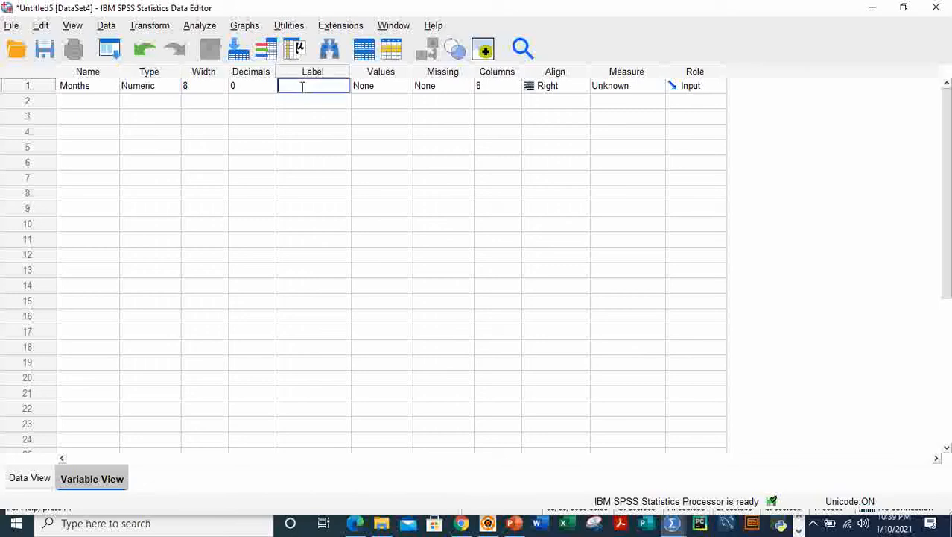
text(M)
text(onths sampled)
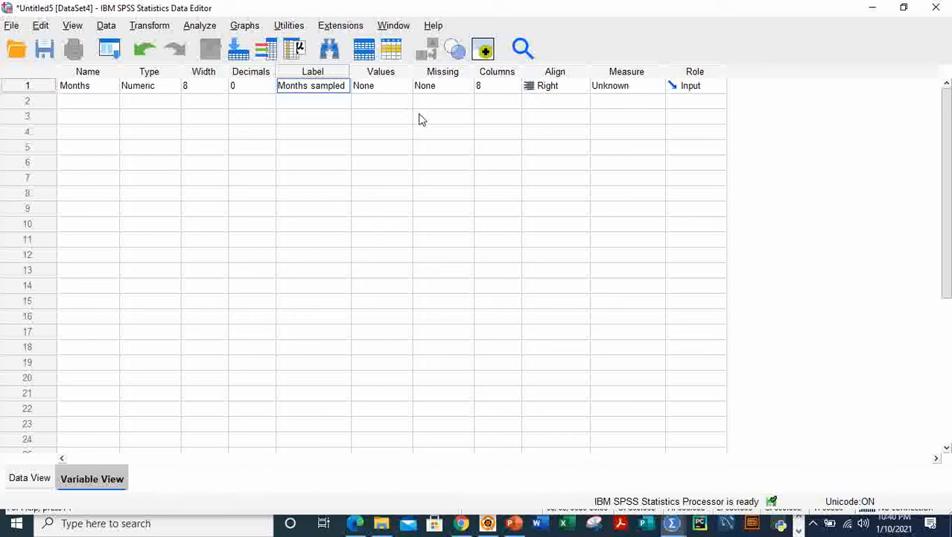
click(385, 90)
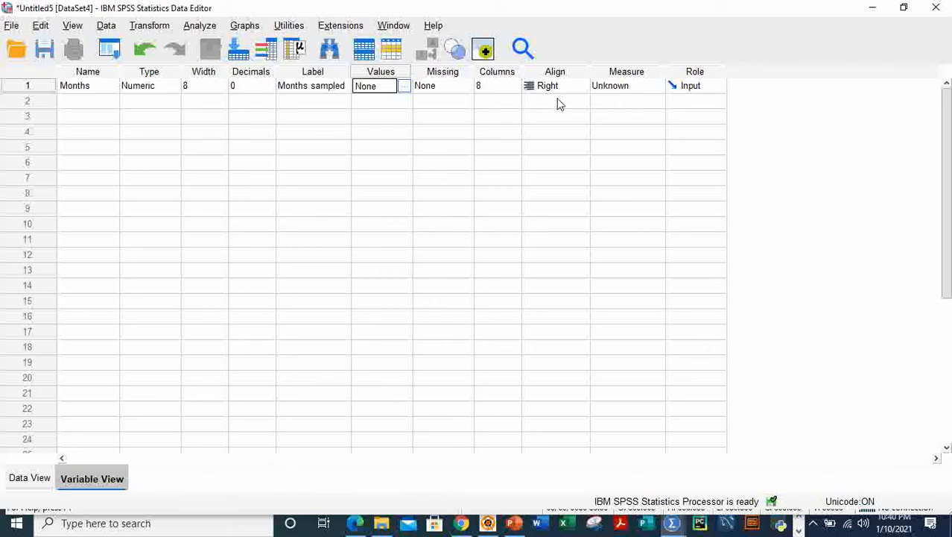
click(638, 89)
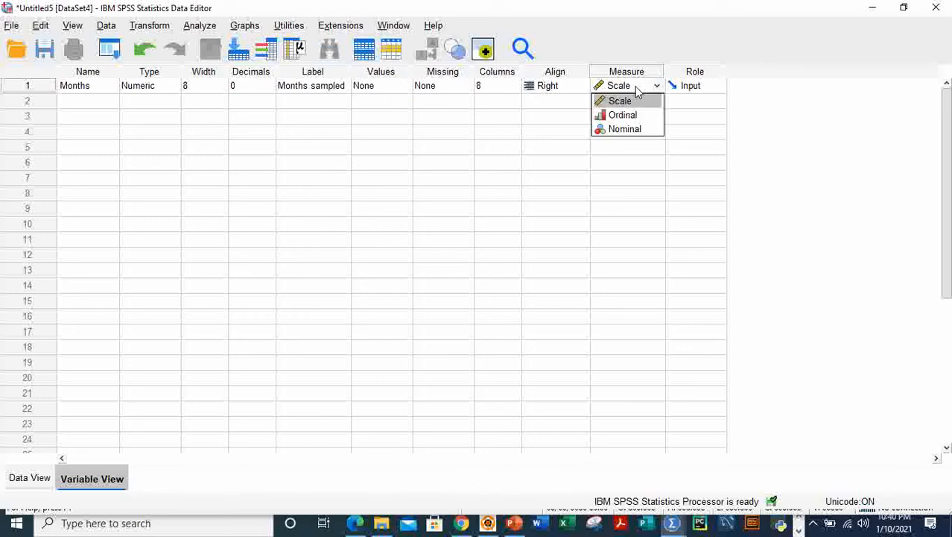
click(638, 129)
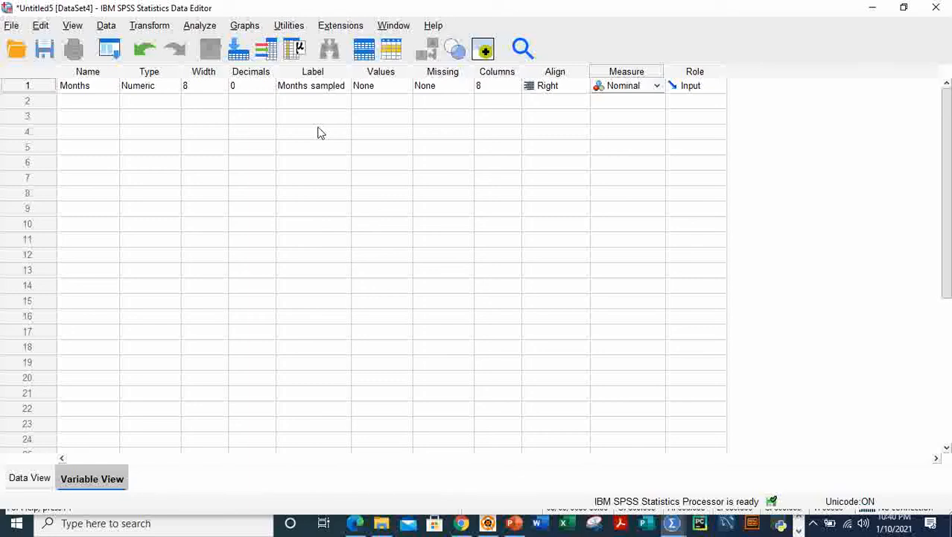
Add a second variable named Dumpster and set its decimals to 0
click(76, 101)
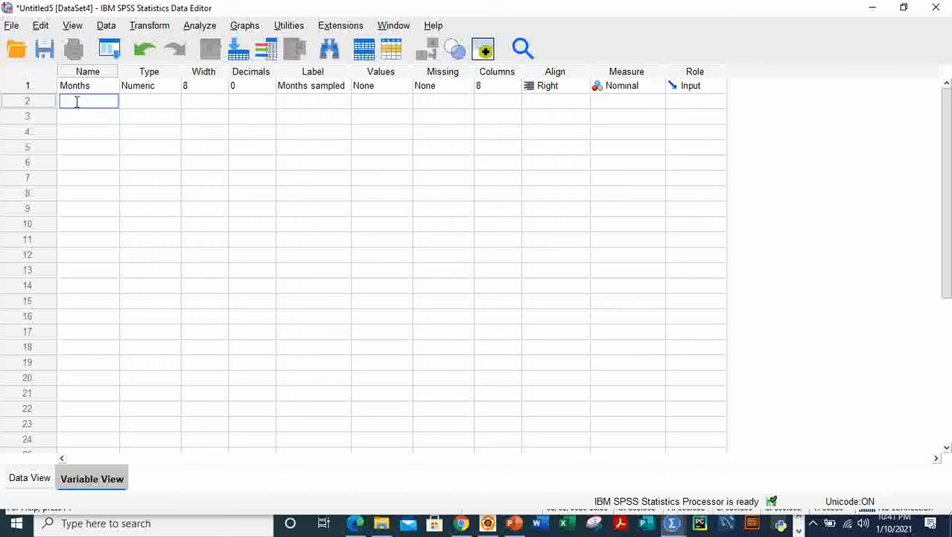
text(B)
key(BackSpace)
text(Dumpster)
click(140, 103)
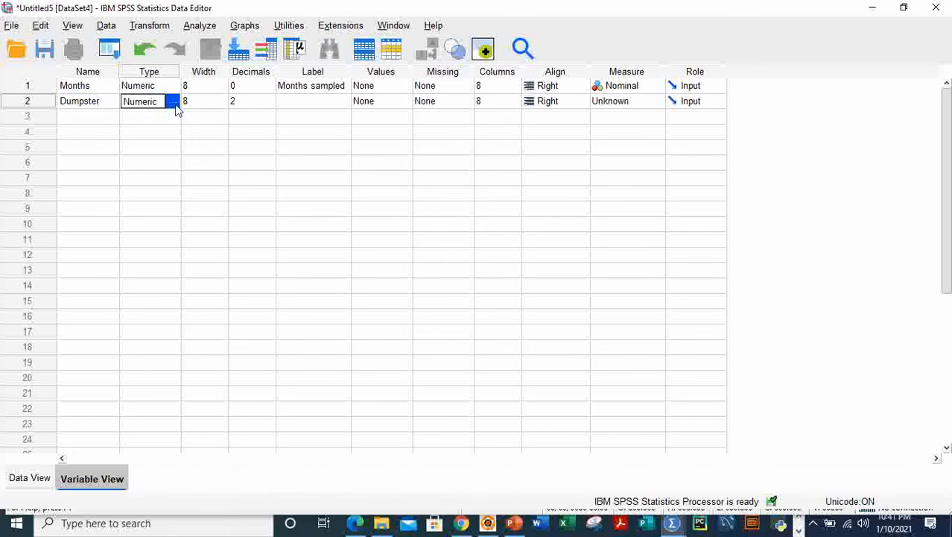
click(243, 108)
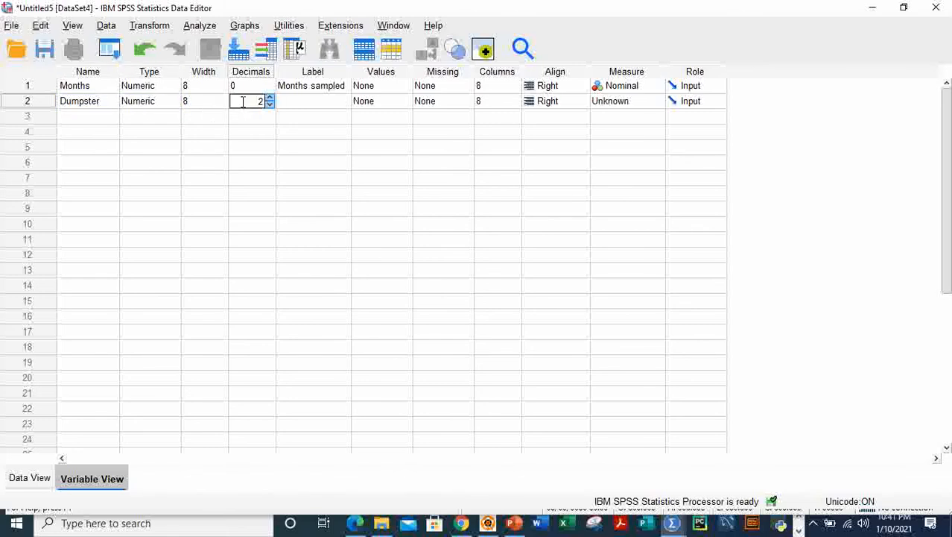
click(270, 106)
click(270, 106)
Give the Dumpster variable the label "Quantiy disposed through each method"
click(307, 105)
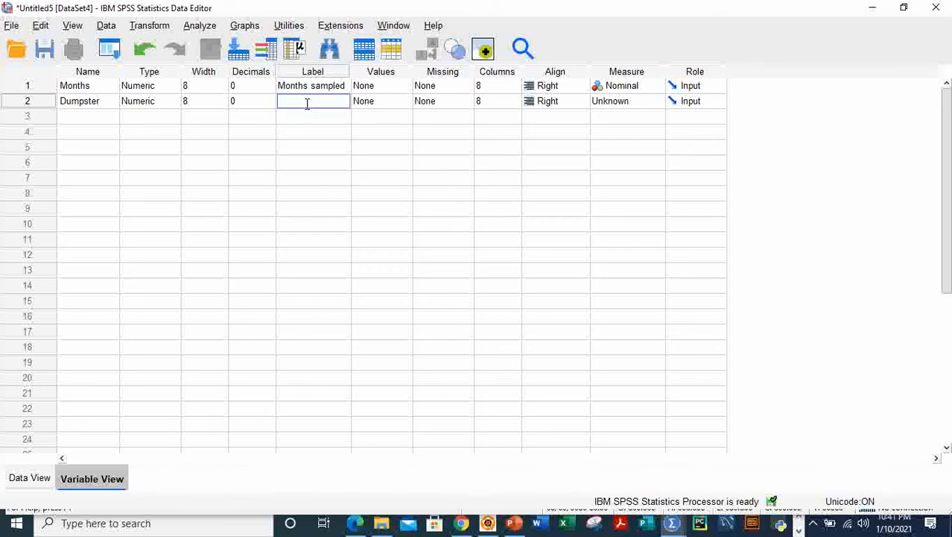
text(Quat)
key(BackSpace)
text(ntit)
text(y disposed by)
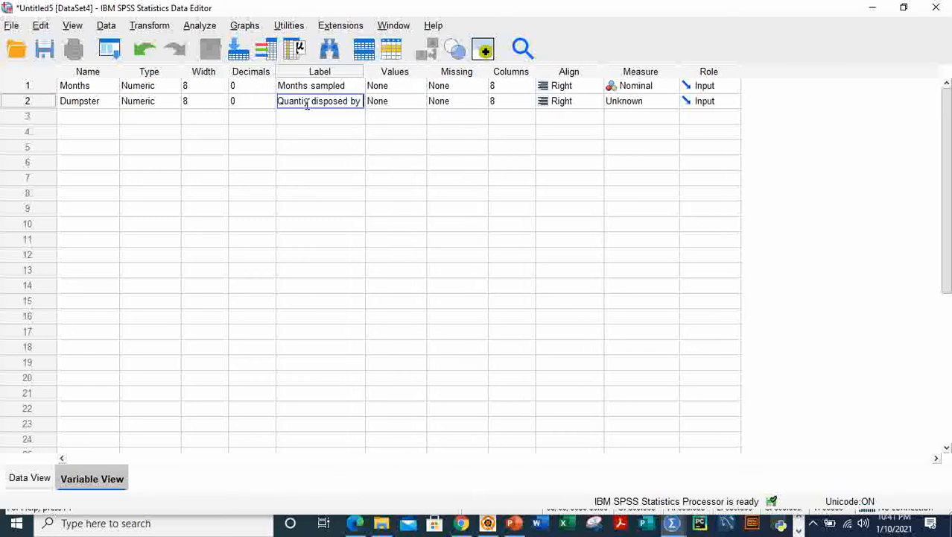
text( ea)
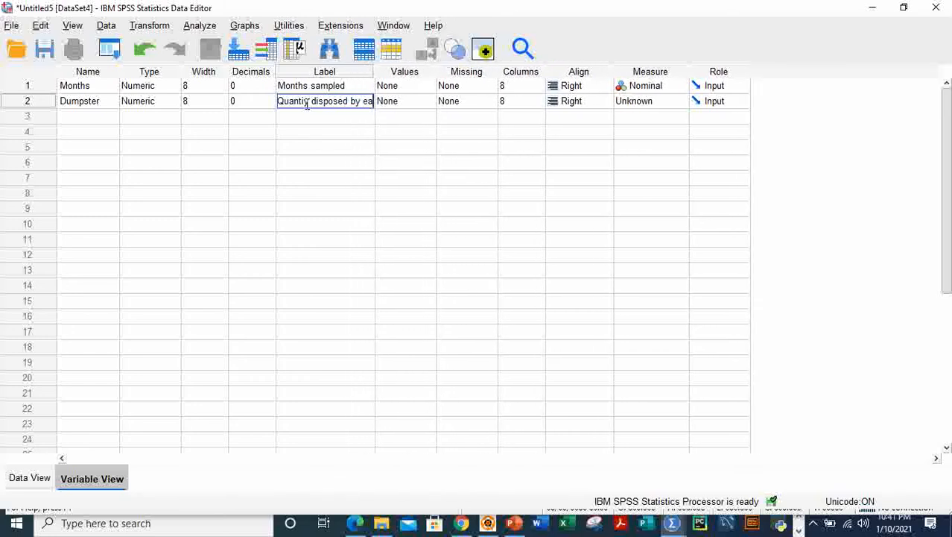
text(ch)
key(BackSpace)
key(BackSpace)
key(BackSpace)
key(BackSpace)
key(BackSpace)
key(BackSpace)
key(BackSpace)
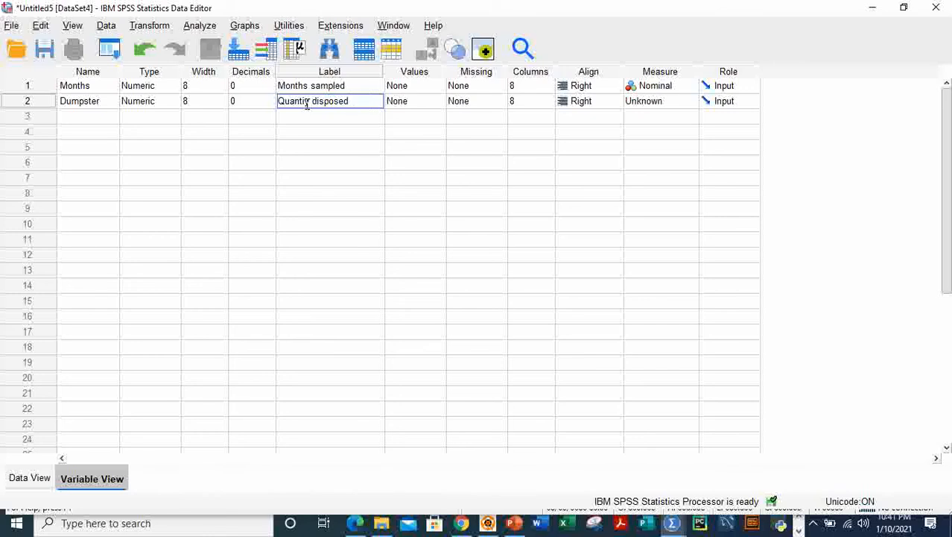
text(through)
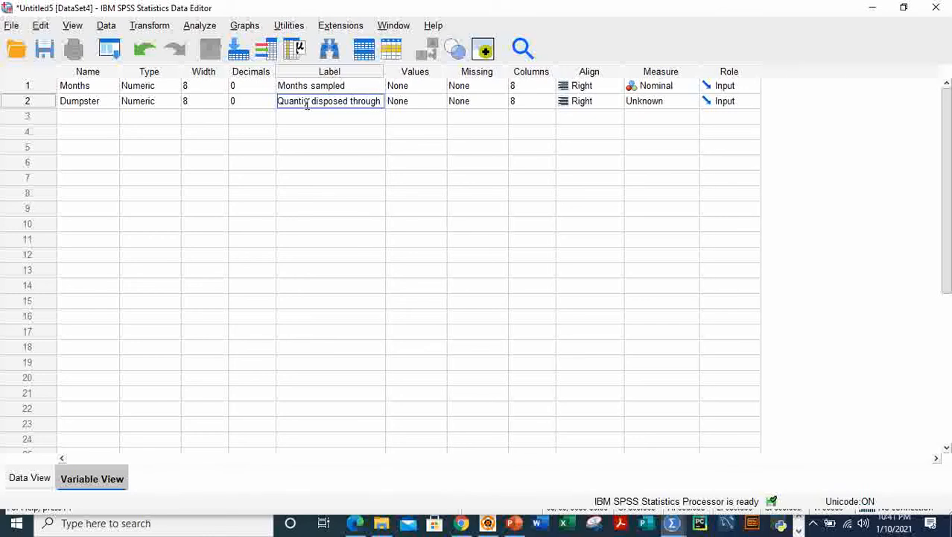
text( each meth)
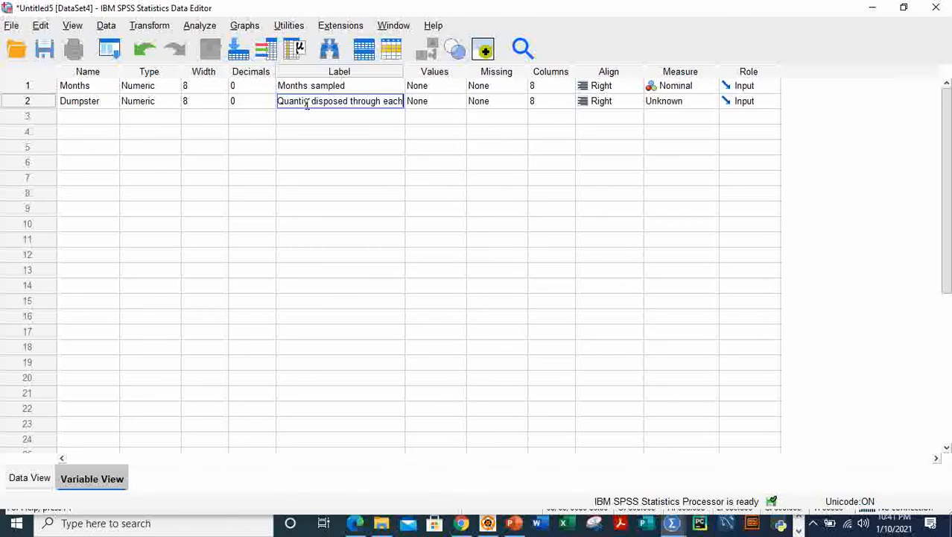
text(od)
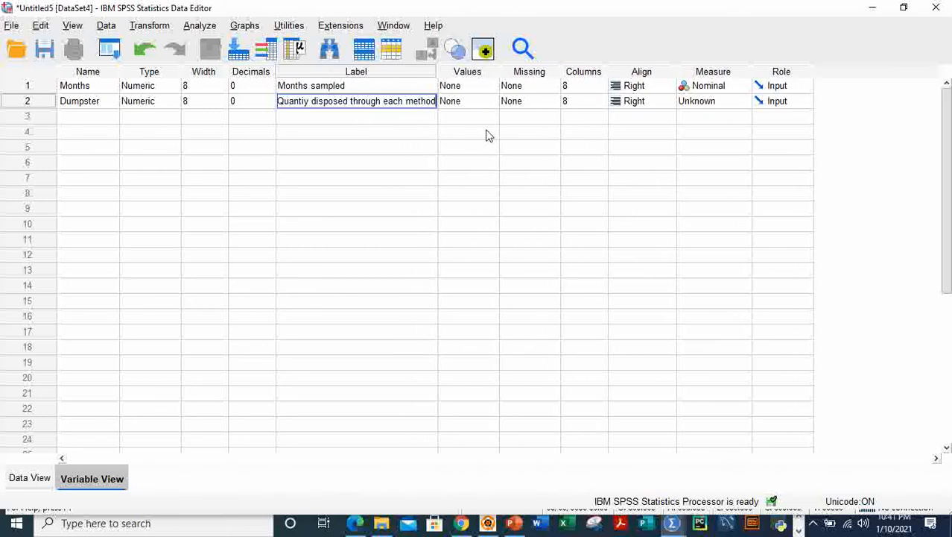
click(464, 136)
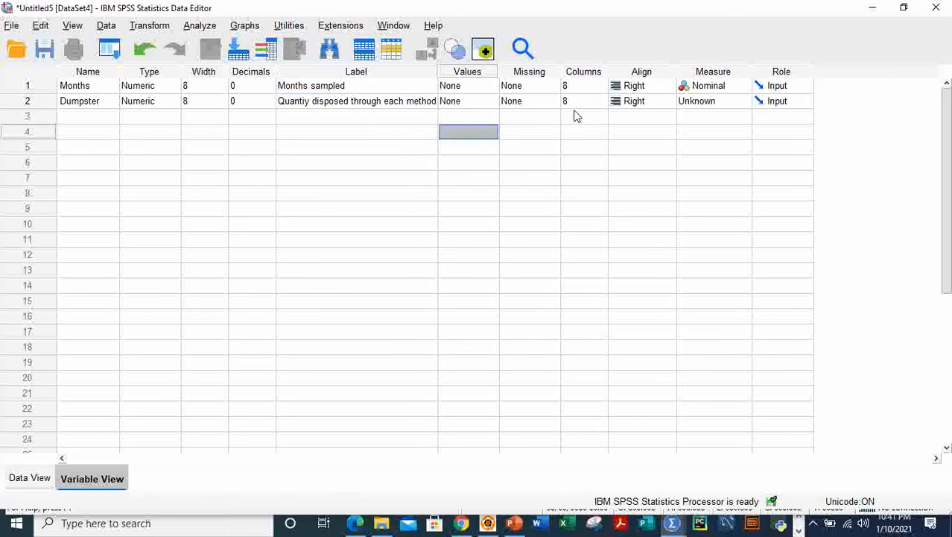
Set the Dumpster variable's measurement level to Scale
click(72, 117)
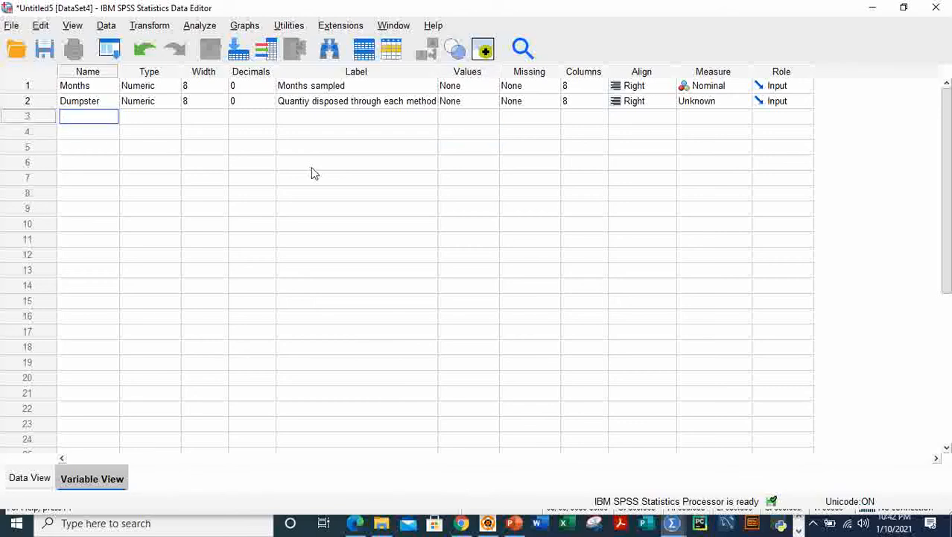
click(716, 108)
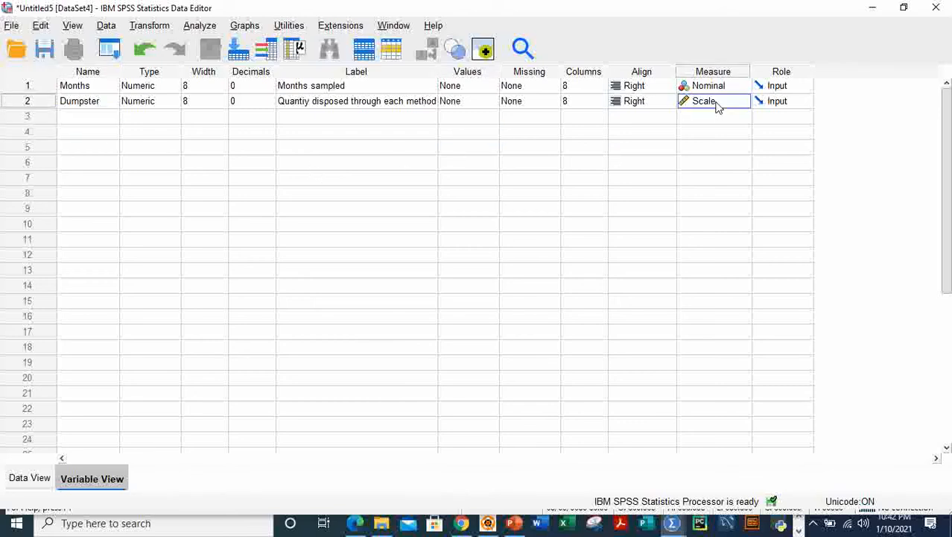
click(742, 104)
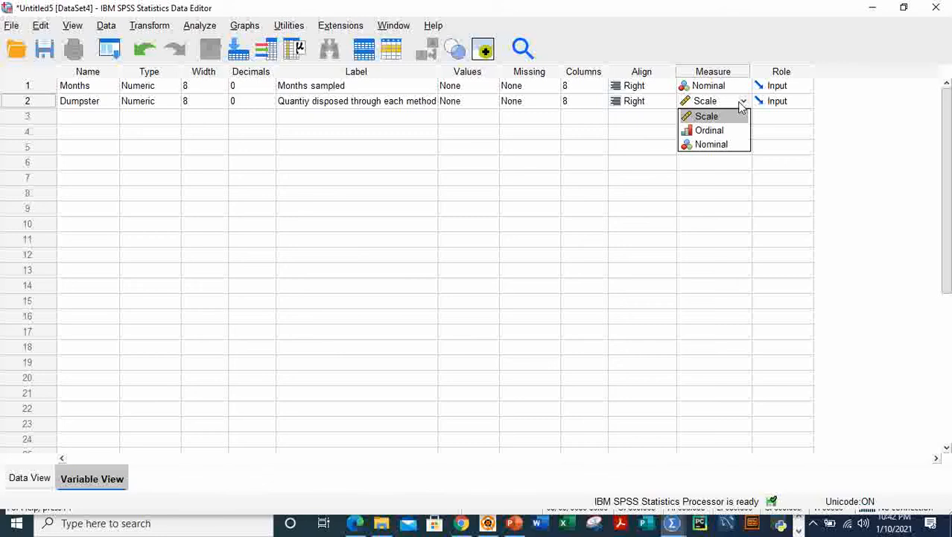
click(742, 105)
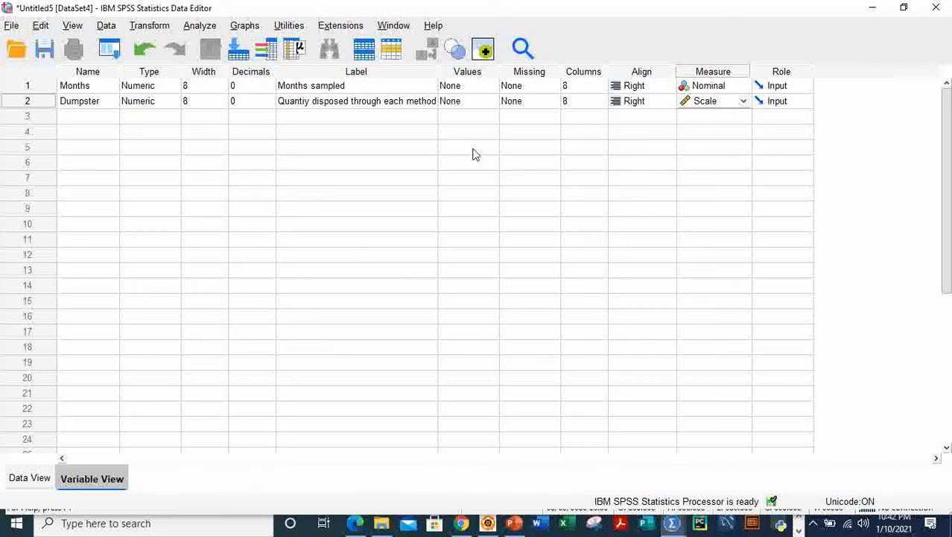
Add a third variable named Burnt below the Dumpster variable
click(76, 117)
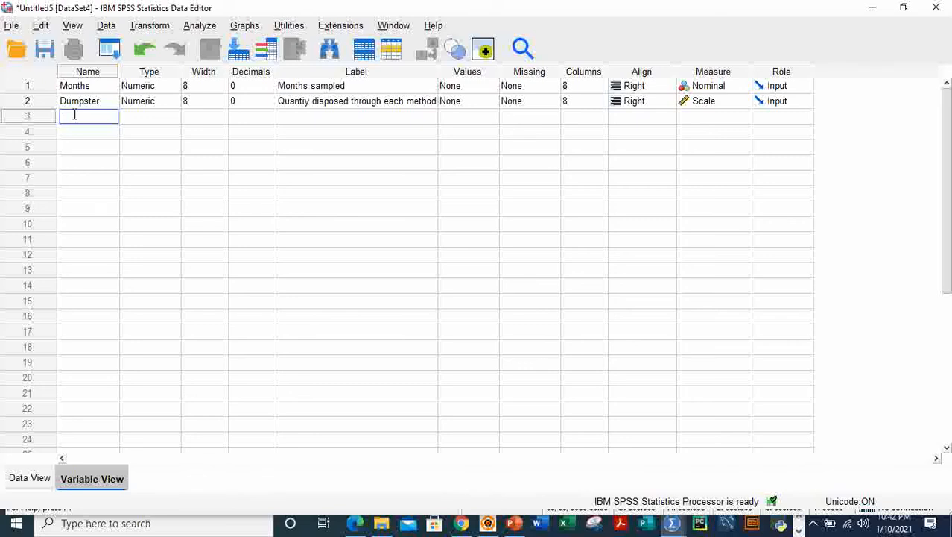
text(Bud)
text(rnt)
Replace the Dumpster variable's label with "Gov approved method"
click(379, 103)
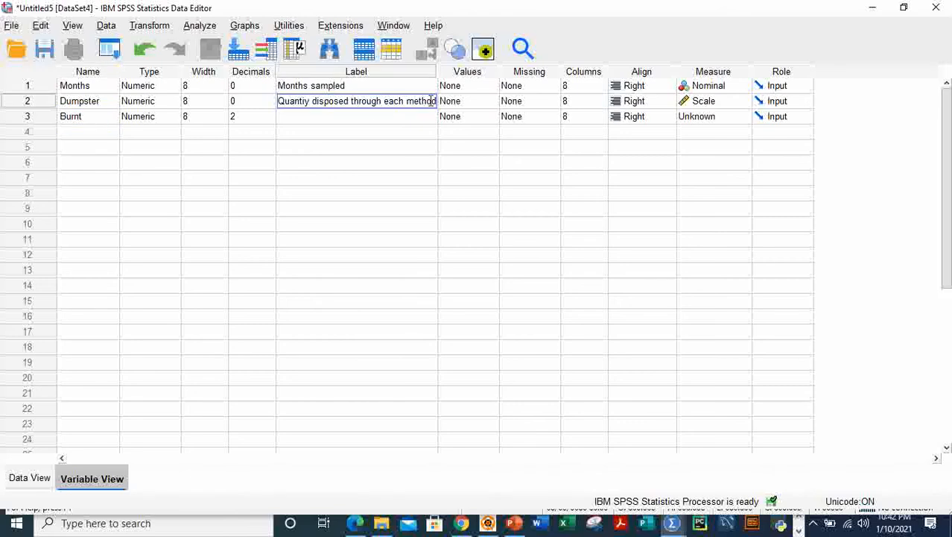
drag(278, 102, 437, 102)
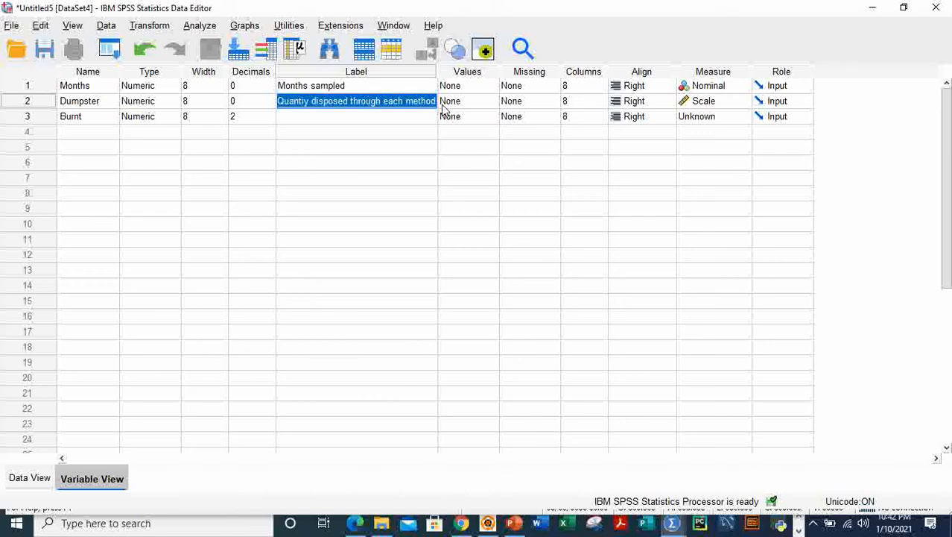
text(Gov)
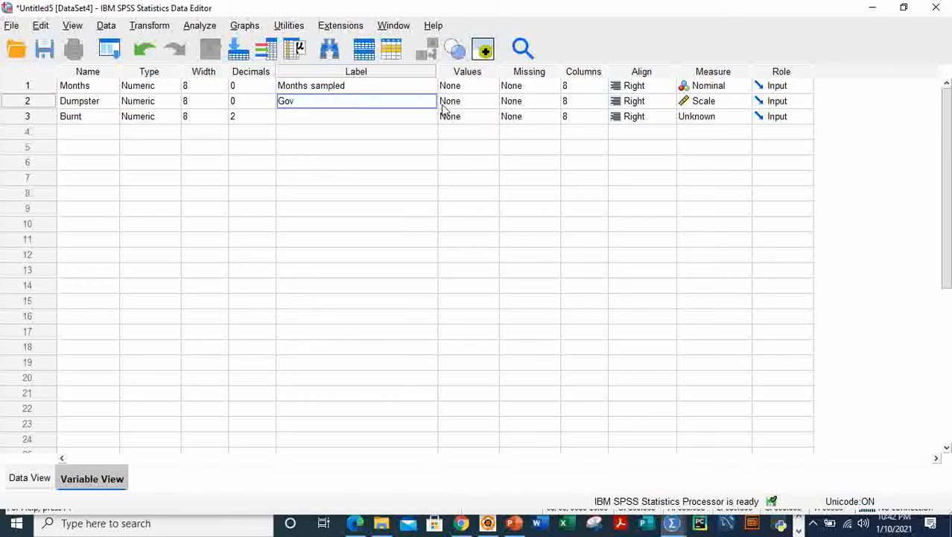
text( approved method)
click(335, 148)
Set the Burnt variable's decimals to 0
click(265, 118)
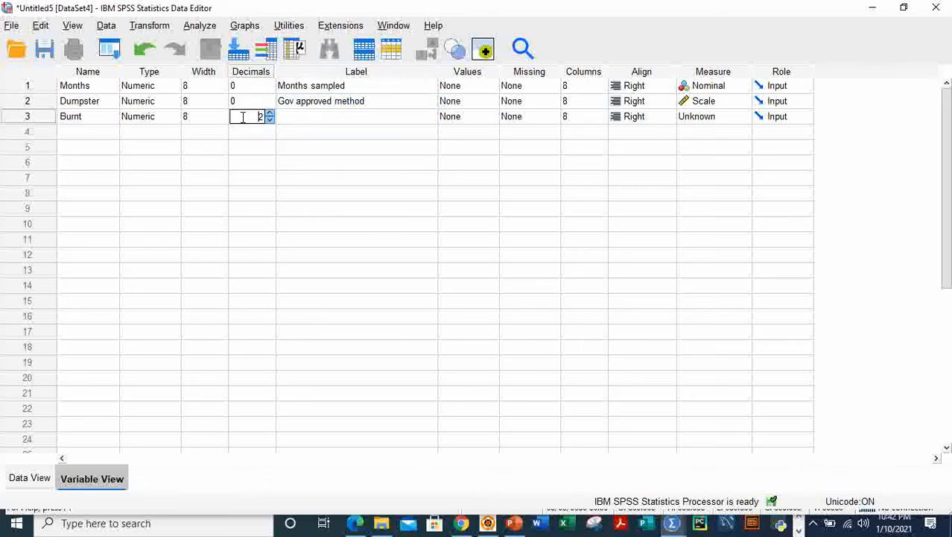
click(269, 121)
Label the Burnt variable "Burnt off -Not approved" and set its measurement level to Scale
click(298, 115)
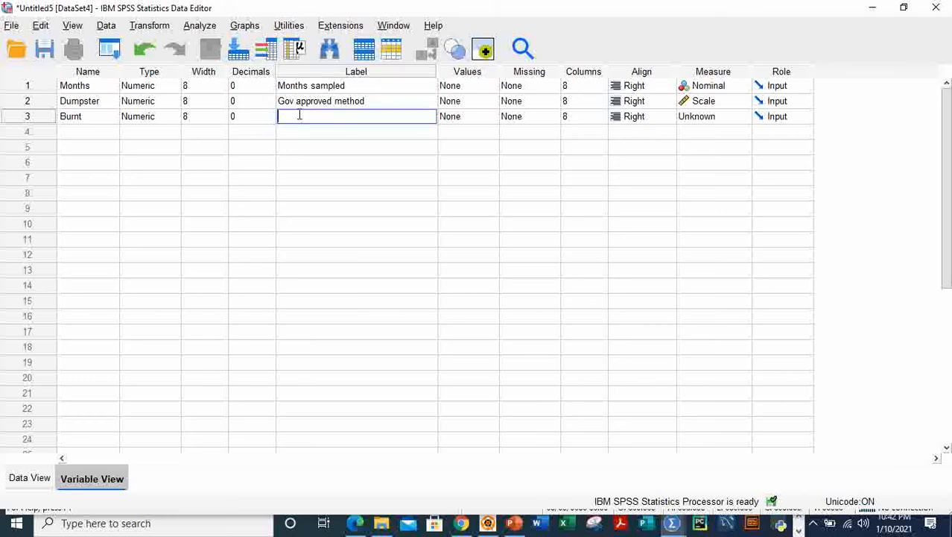
text(Burnt off -Not approved)
click(329, 160)
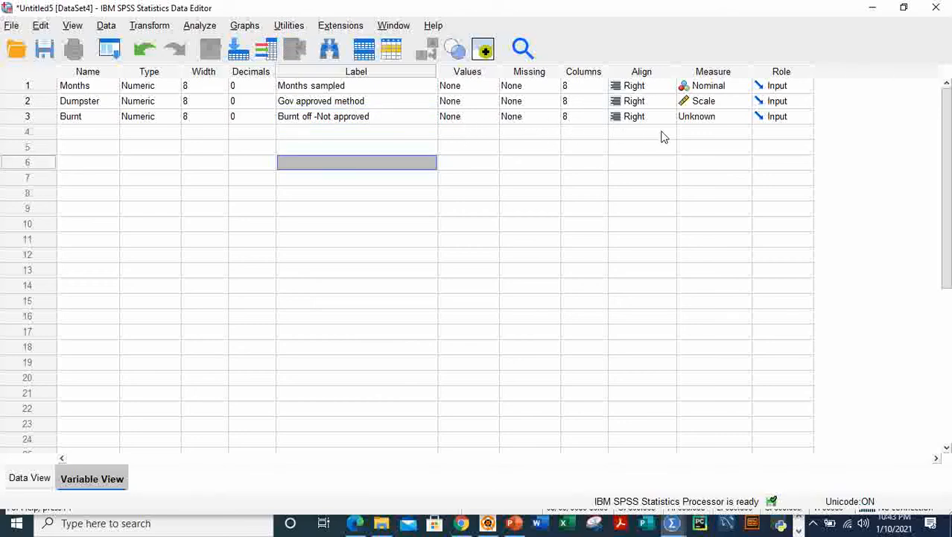
click(713, 119)
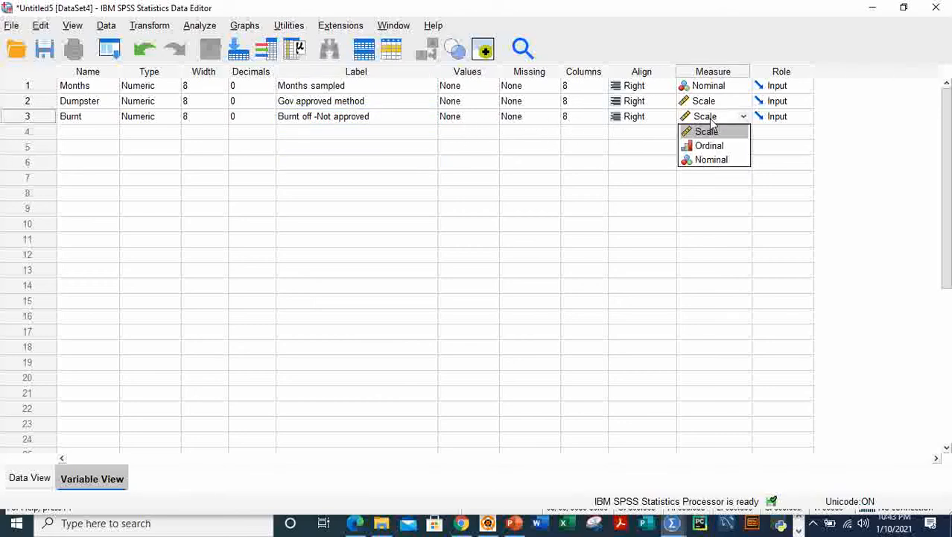
click(716, 133)
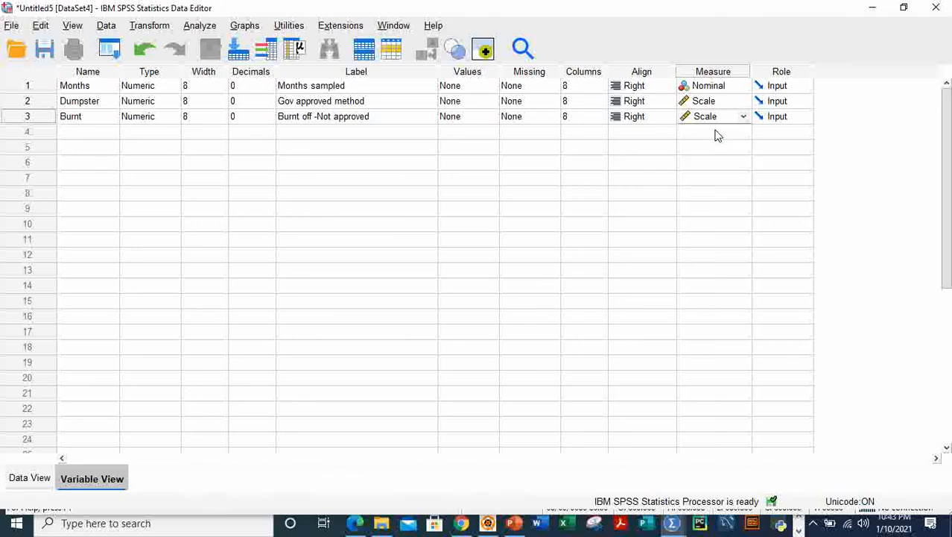
Add a fourth variable named Burried and set its decimals to 0
click(78, 133)
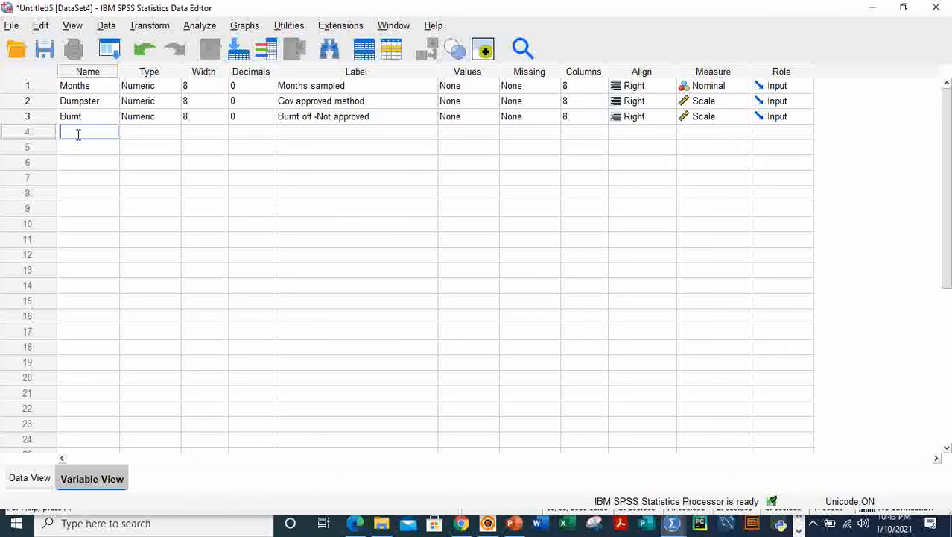
text(Burn)
text(ied)
click(144, 132)
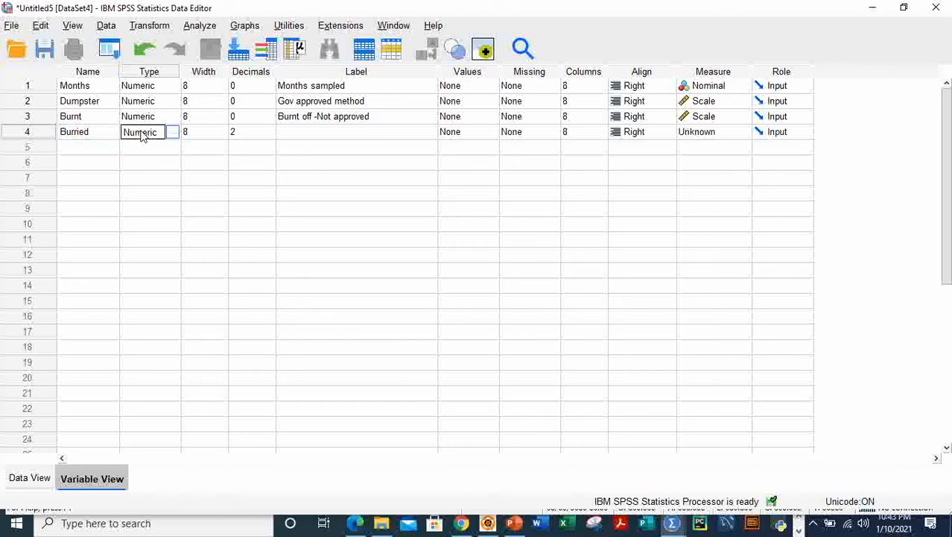
click(246, 132)
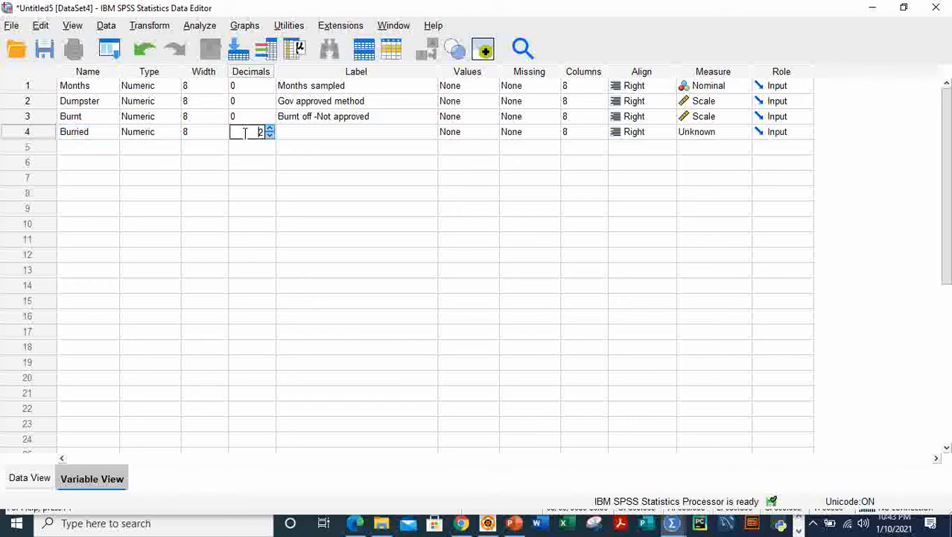
click(269, 135)
Label the Burried variable "Buried in the ground" and set its measurement level to Scale
click(312, 131)
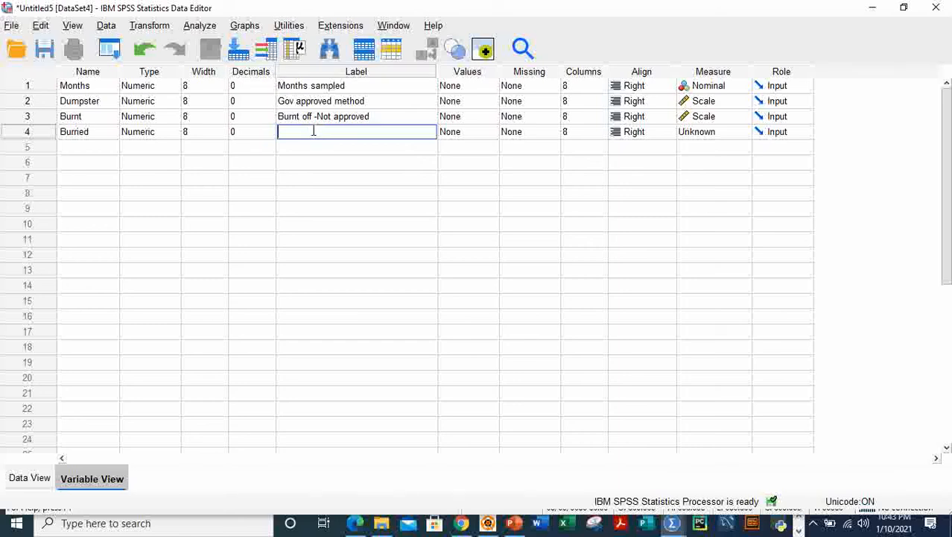
text(Buried in the ground)
click(703, 132)
click(707, 150)
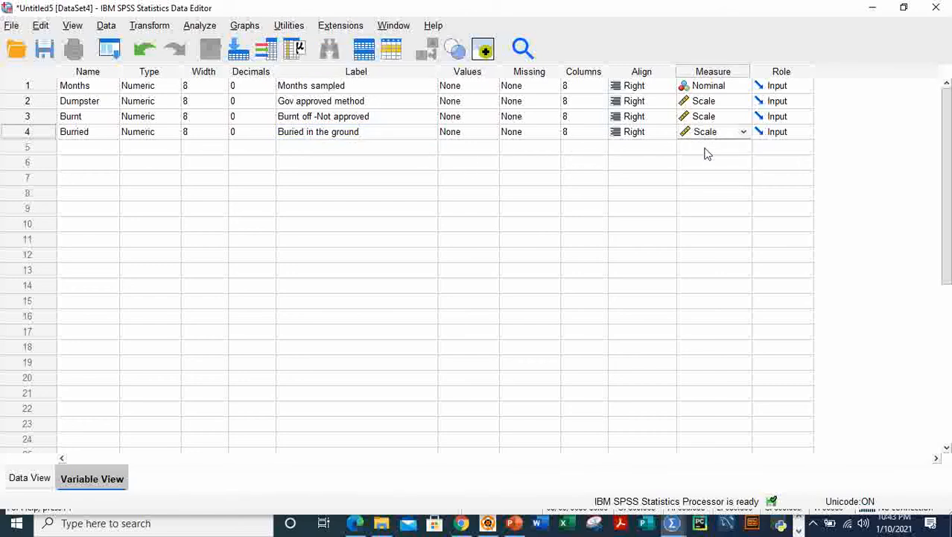
click(75, 147)
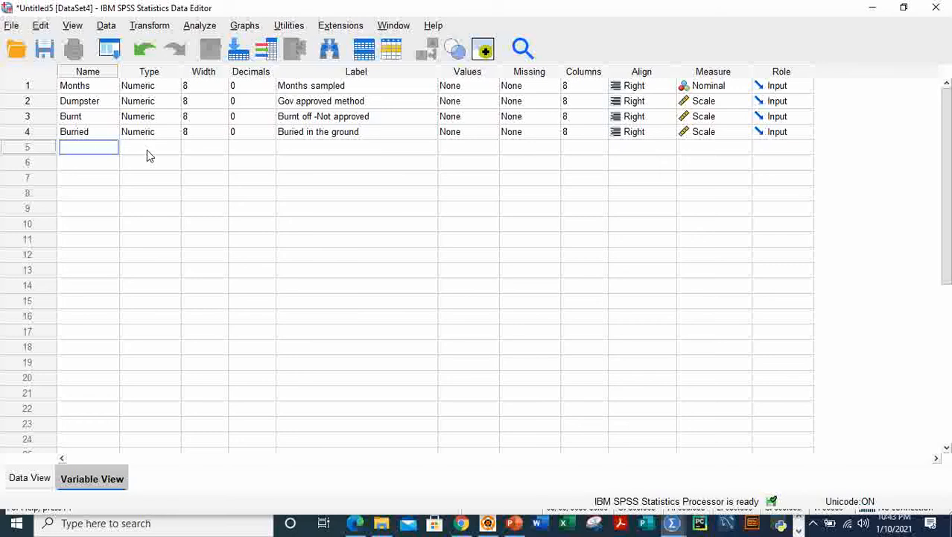
click(207, 190)
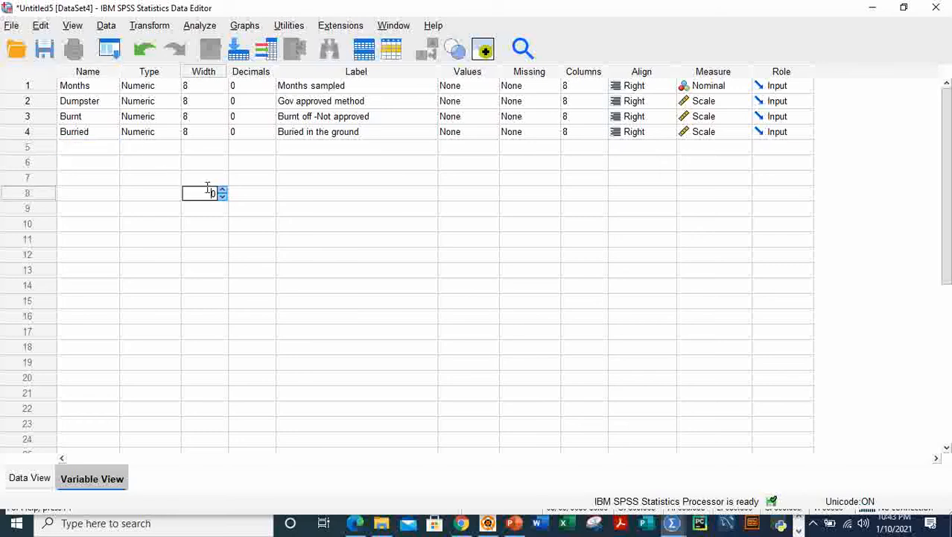
click(252, 195)
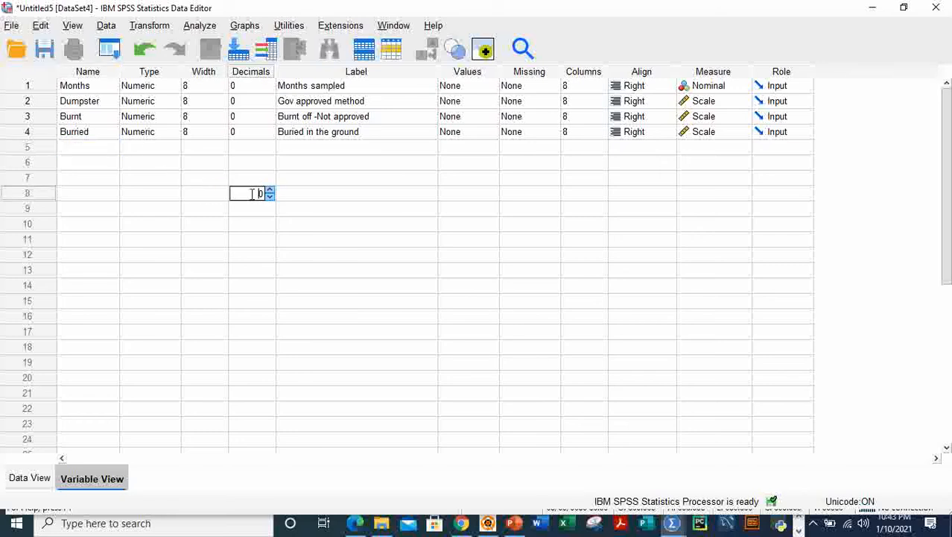
click(28, 179)
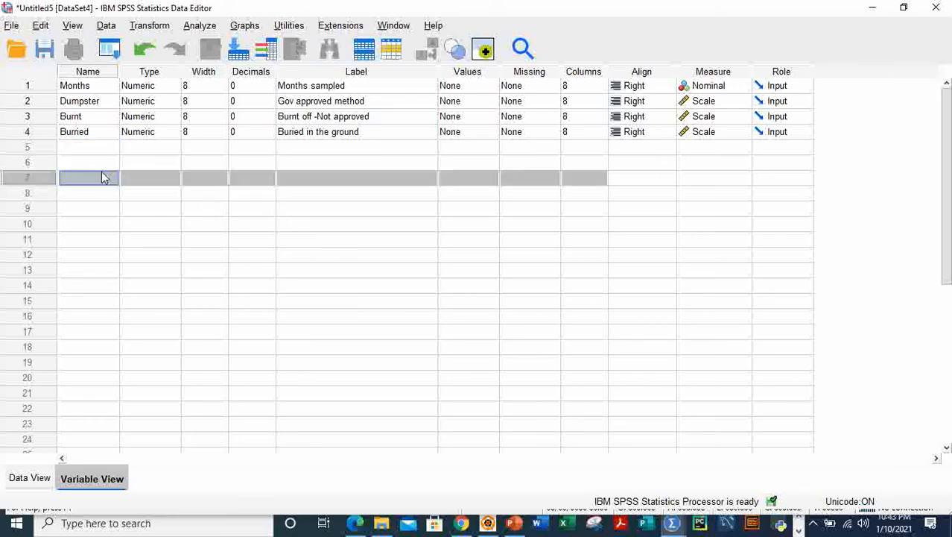
Open the data grid and enter 1 through 6 in the first six rows of the Months variable
click(29, 480)
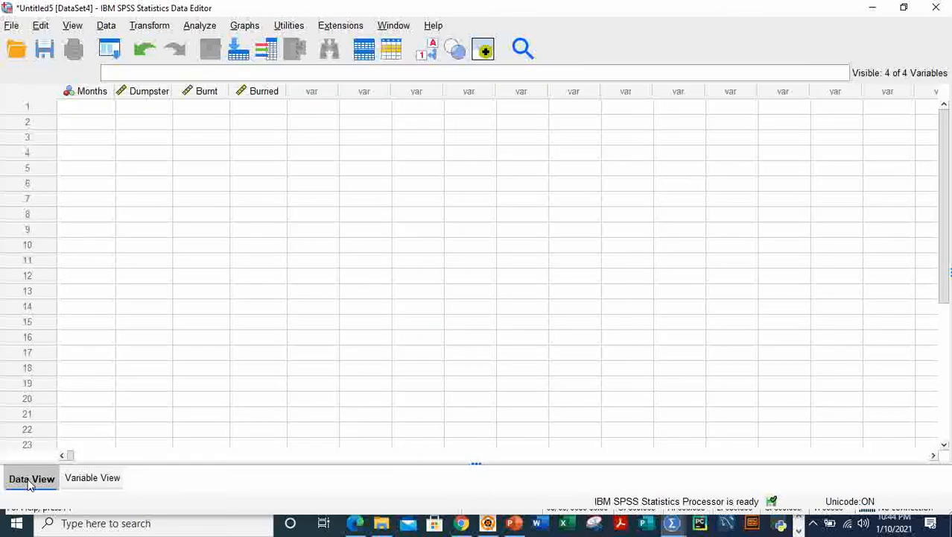
click(95, 109)
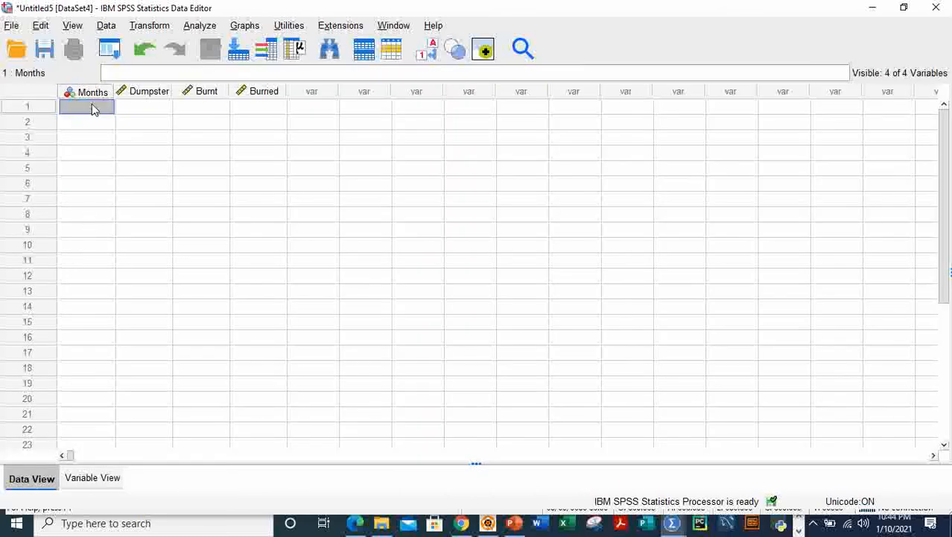
text(1)
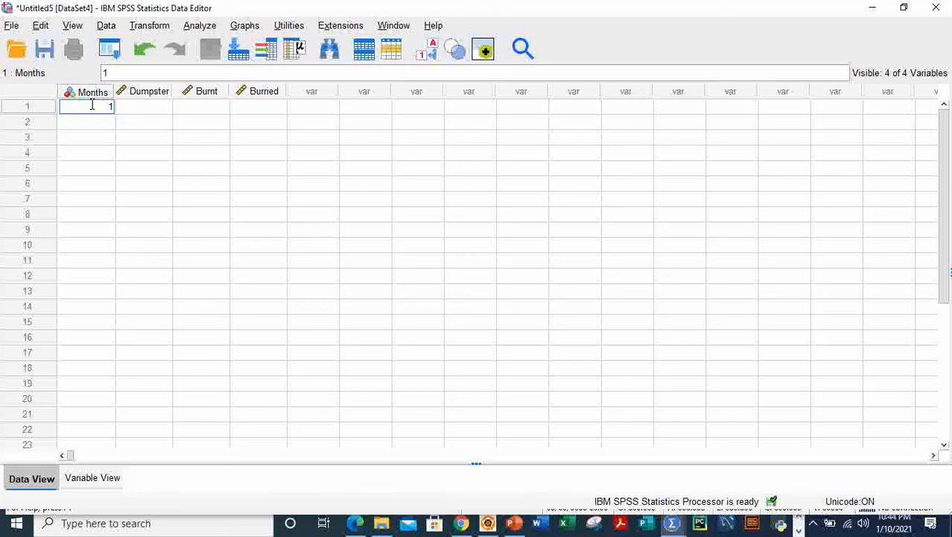
key(Return)
text(2)
key(Return)
text(2)
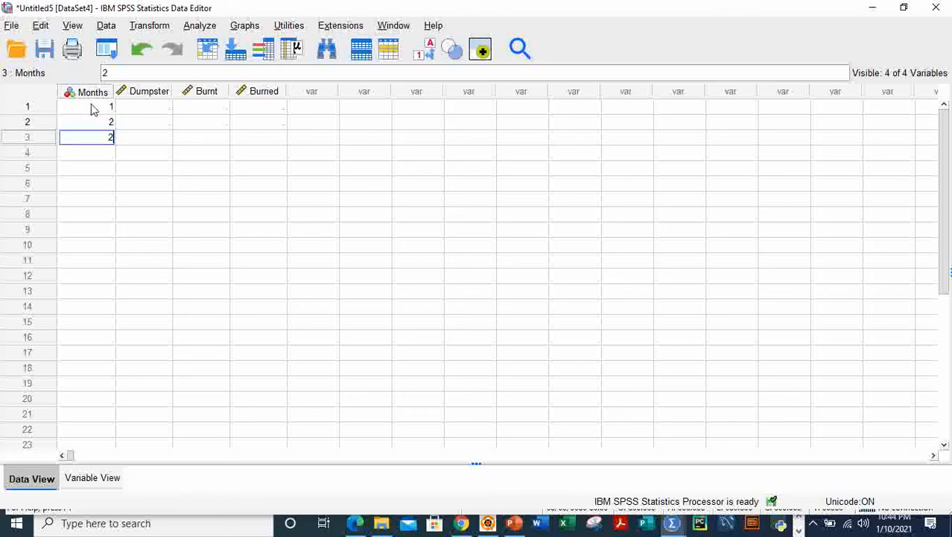
key(BackSpace)
text(3)
key(Return)
text(4)
key(Return)
text(5)
key(Return)
text(6)
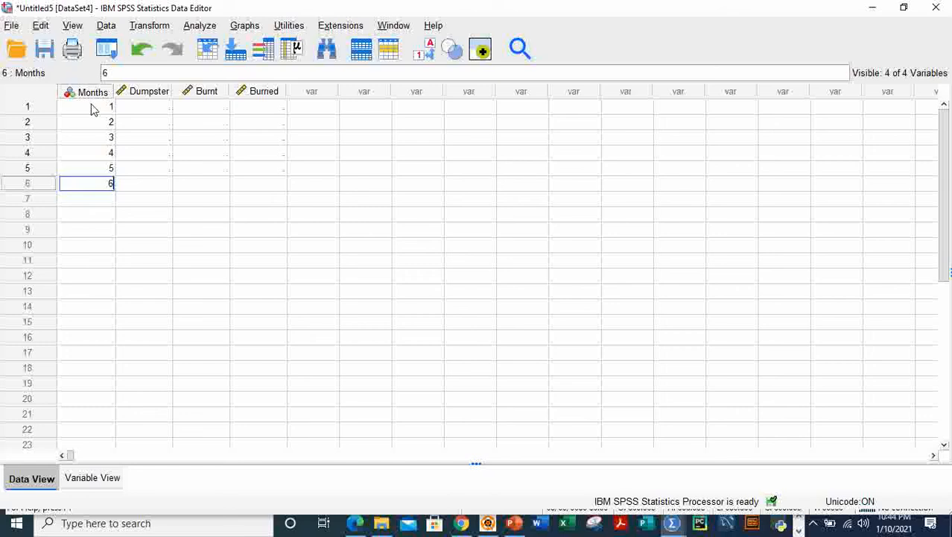
Enter the Dumpster quantities 710000, 740000 and 730000 for months 1 to 3
click(164, 107)
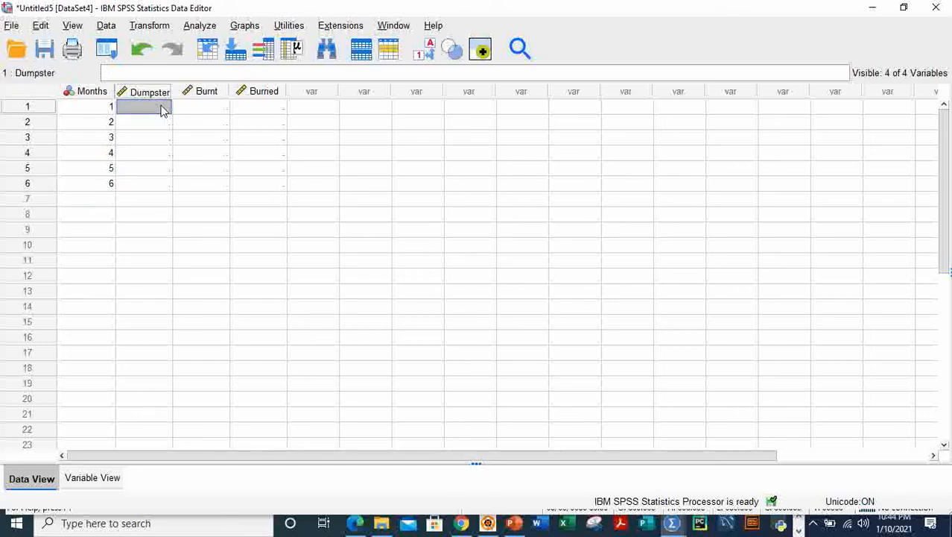
text(710)
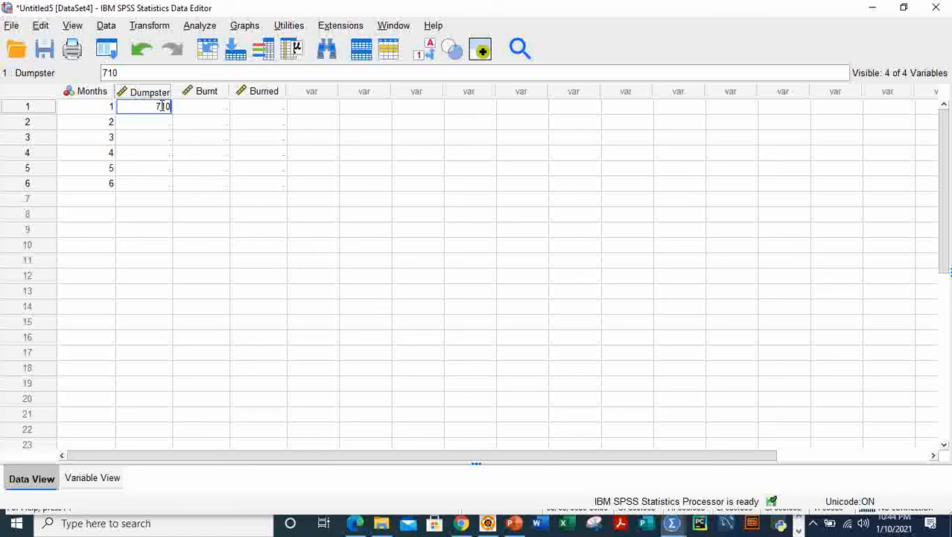
text(000)
click(158, 124)
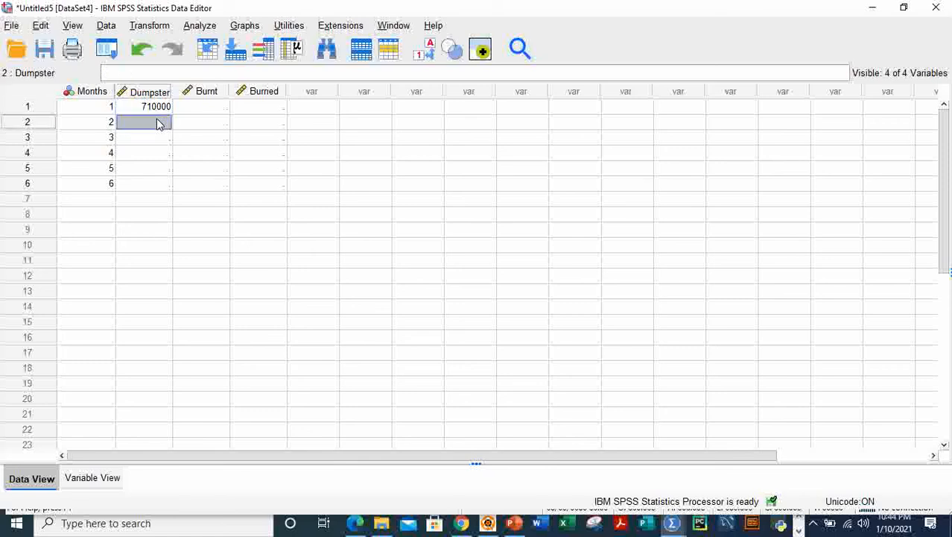
text(749)
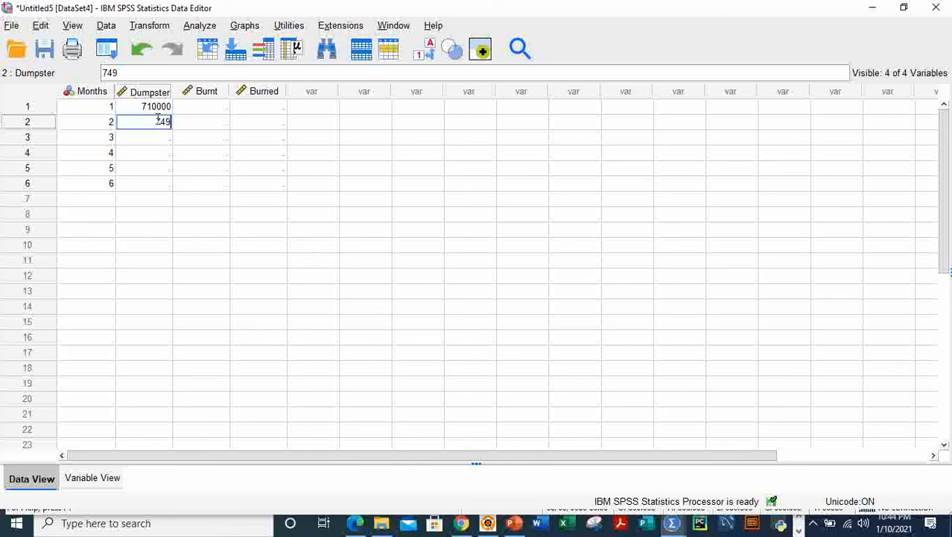
key(BackSpace)
text(0000)
key(Return)
text(7)
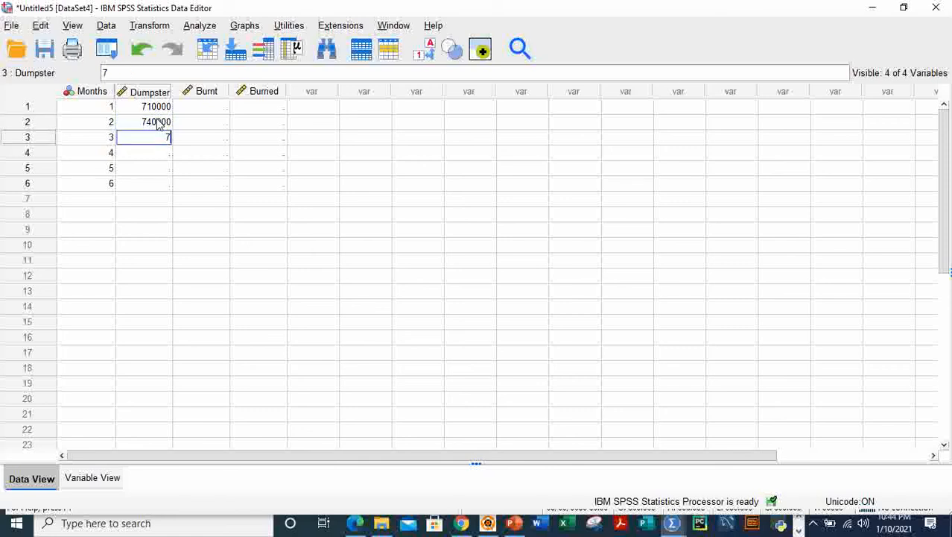
text(30000)
key(Return)
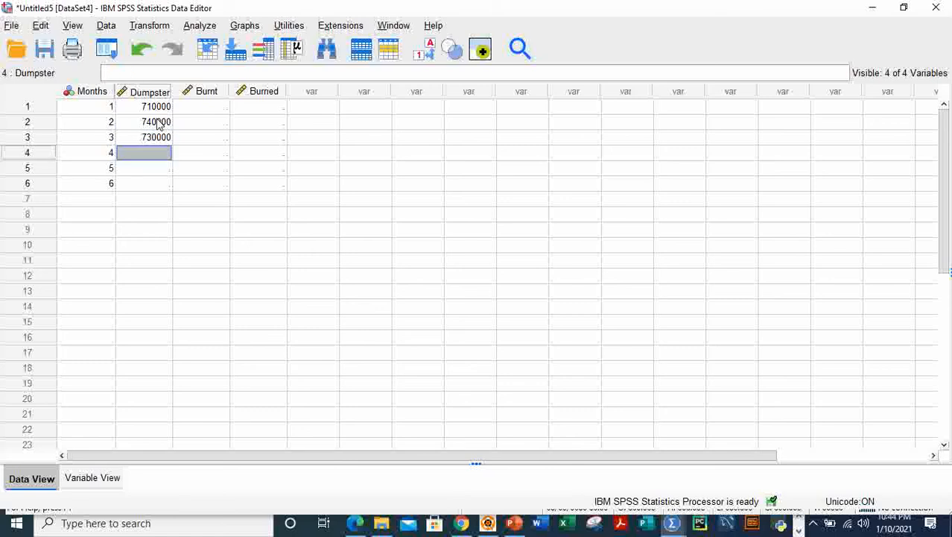
Enter the Dumpster quantities 745000, 760000 and 765000 for months 4 to 6
text(745000)
key(Return)
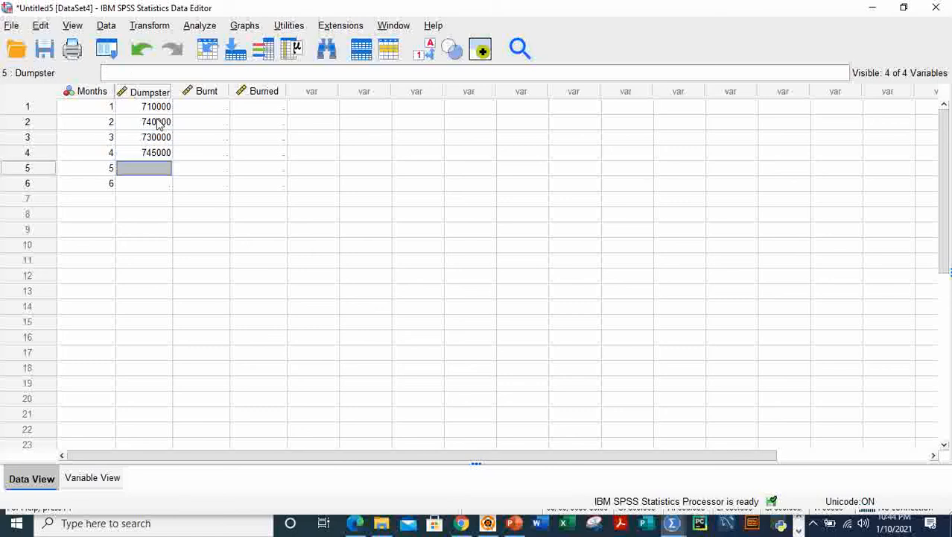
text(760)
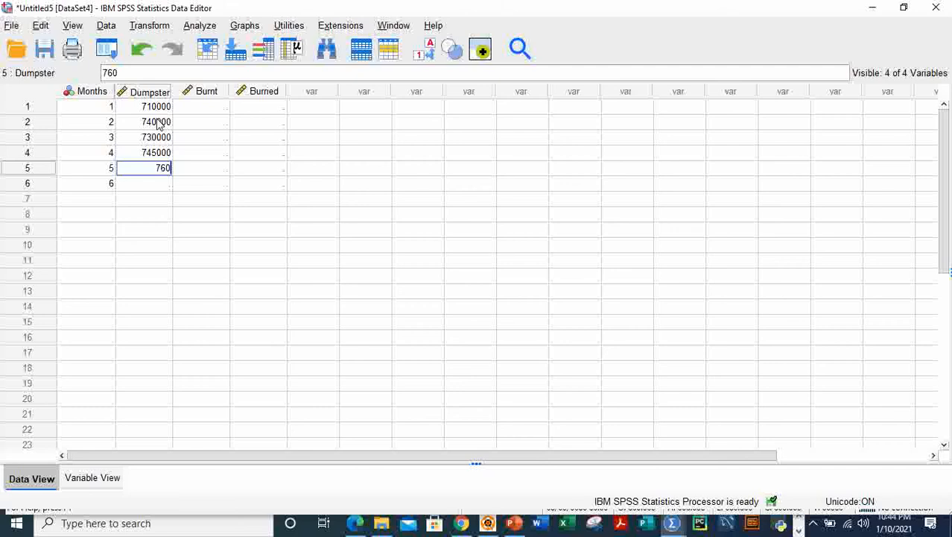
text(000)
key(Return)
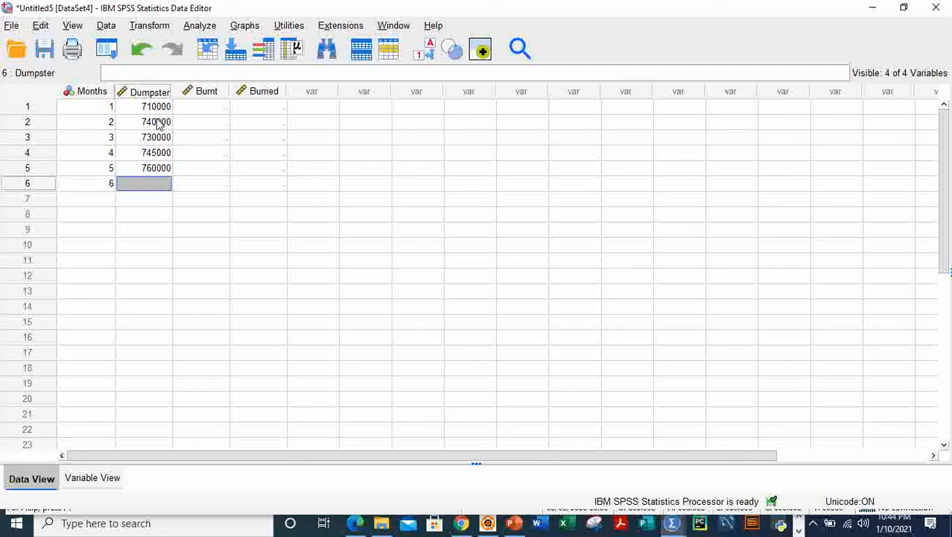
text(7)
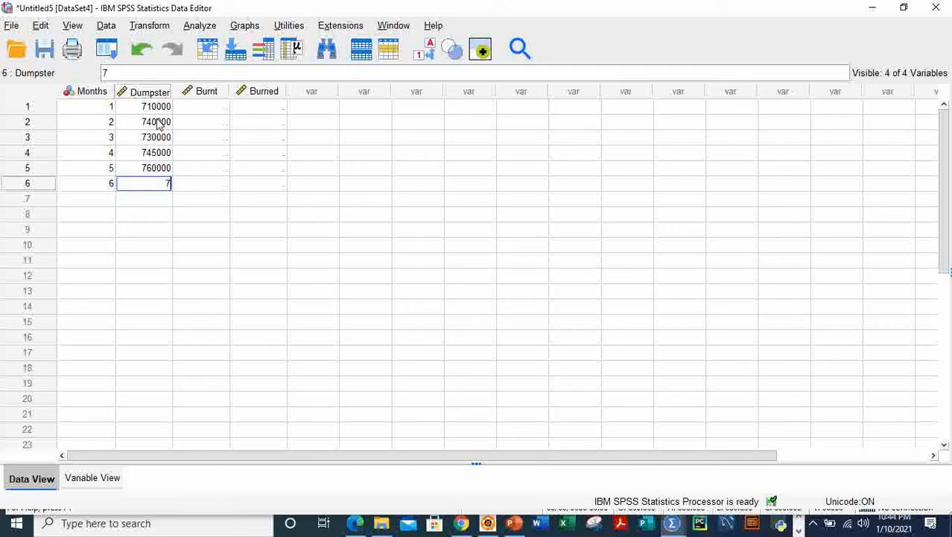
text(65000)
Enter the Burnt quantities 273380, 279380 and 286140 for months 1 to 3
click(216, 107)
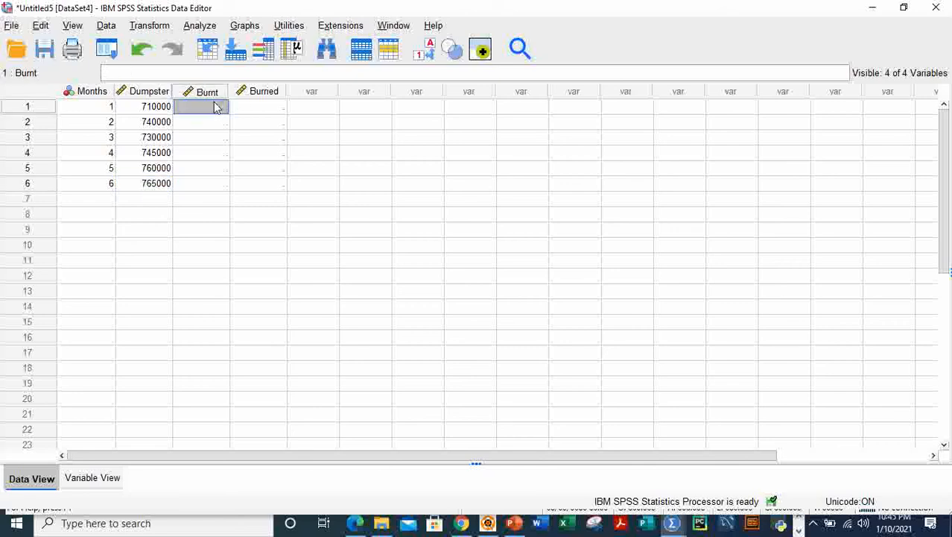
text(2)
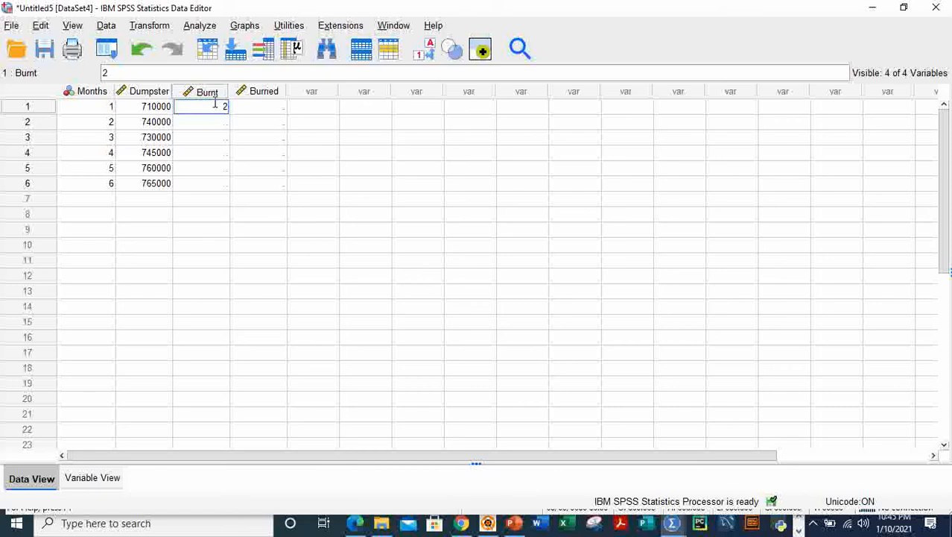
text(73380)
key(Return)
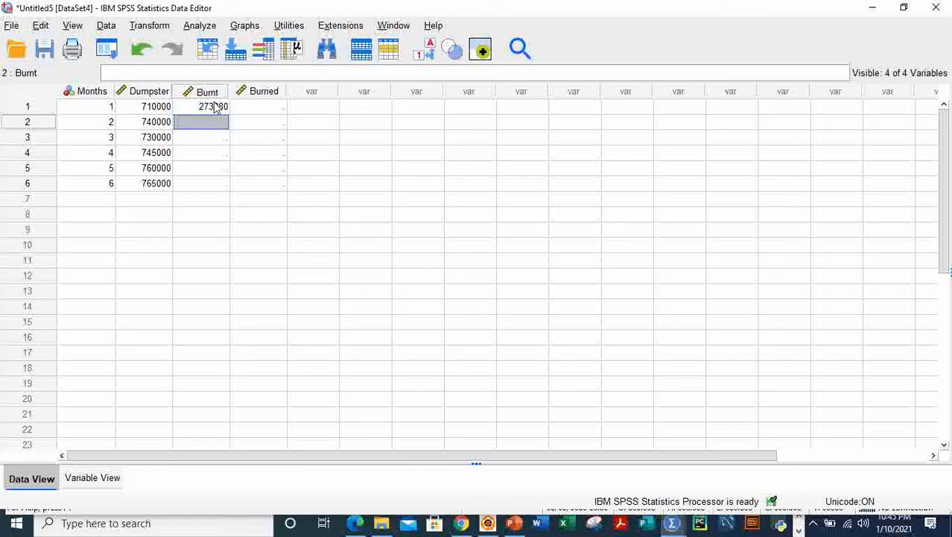
text(279)
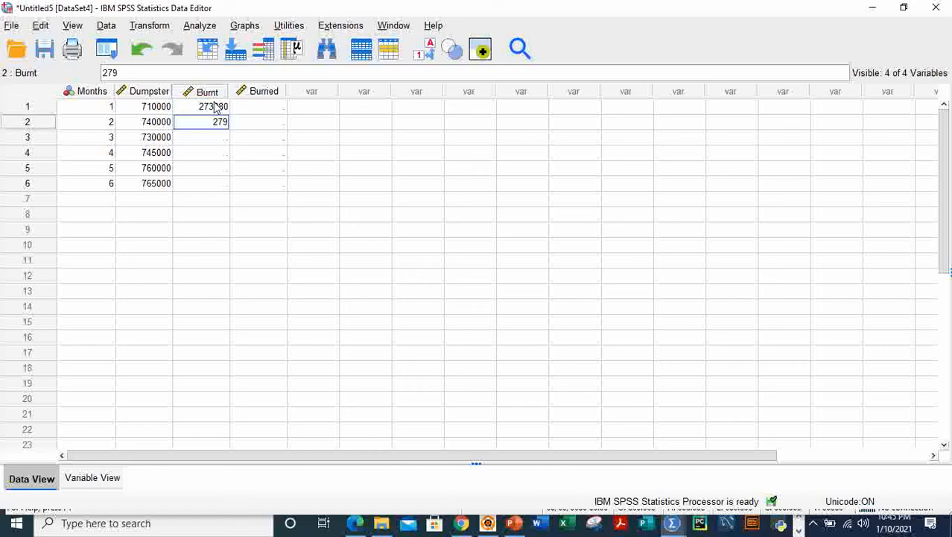
text(380)
key(Return)
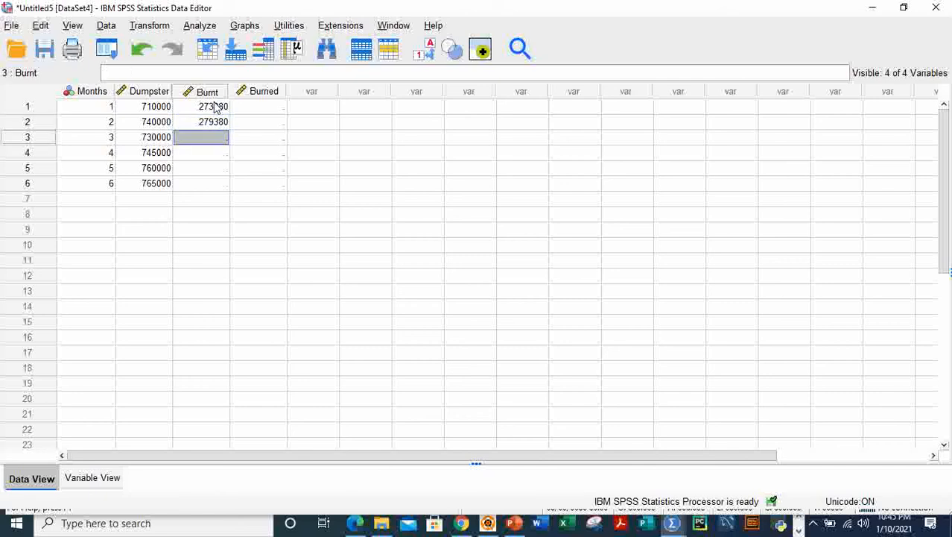
text(286)
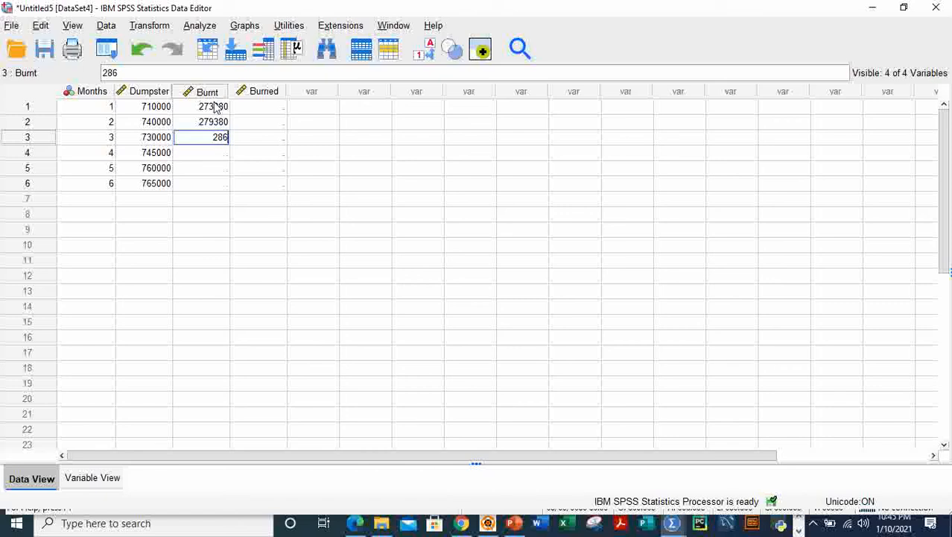
text(140)
key(Return)
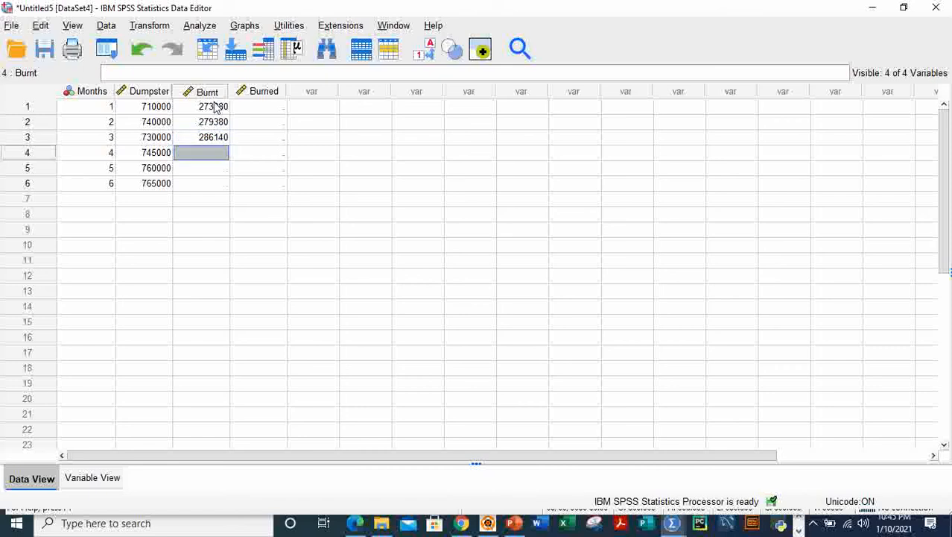
Enter the Burnt quantities 282180 and 282060 for months 4 and 5
text(282)
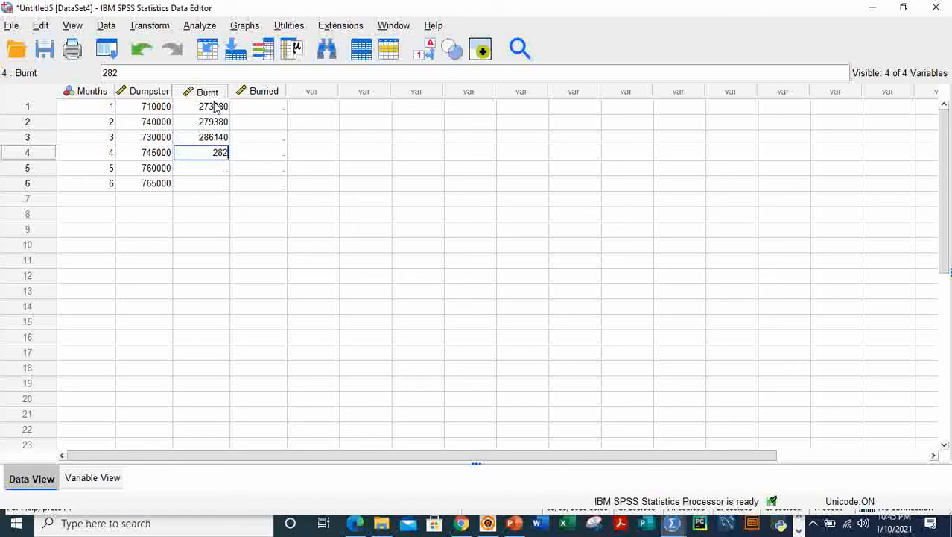
text(2)
key(BackSpace)
text(180)
key(Return)
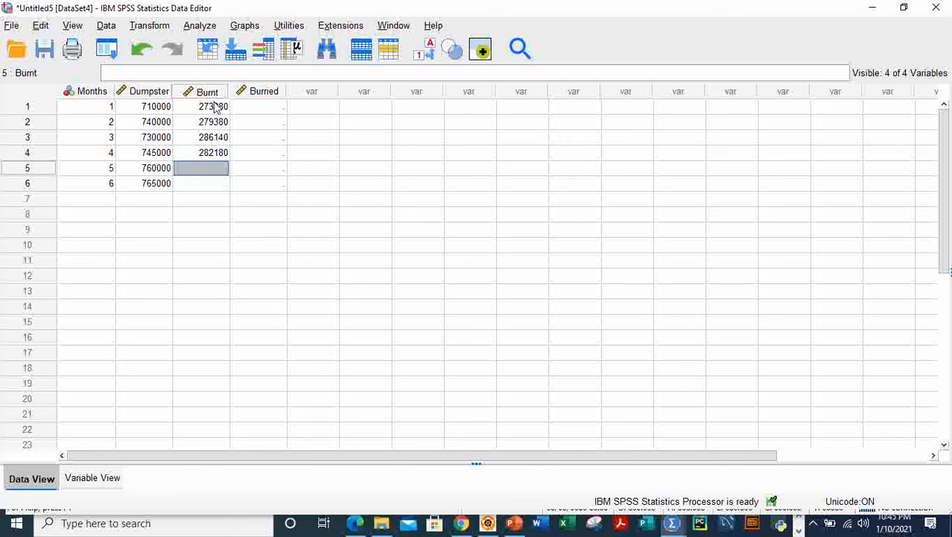
text(282)
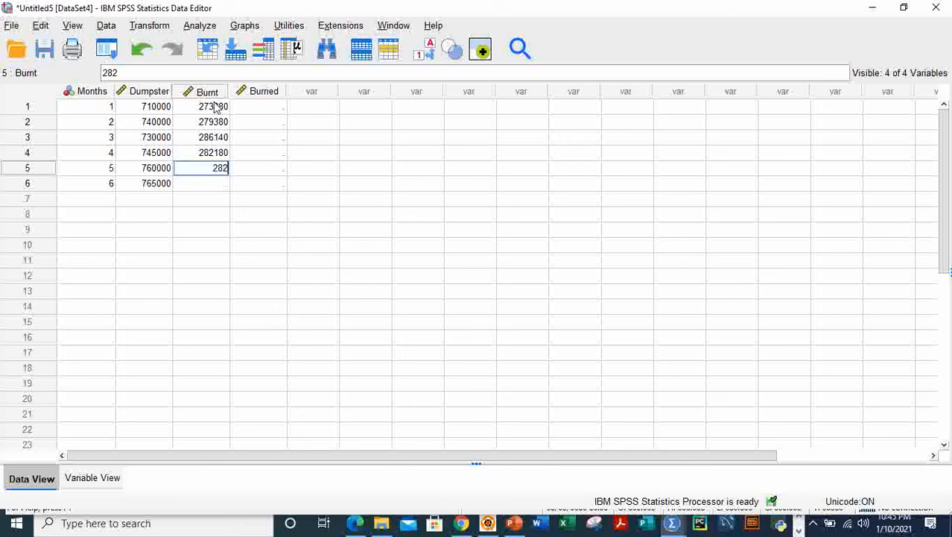
text(060)
key(Return)
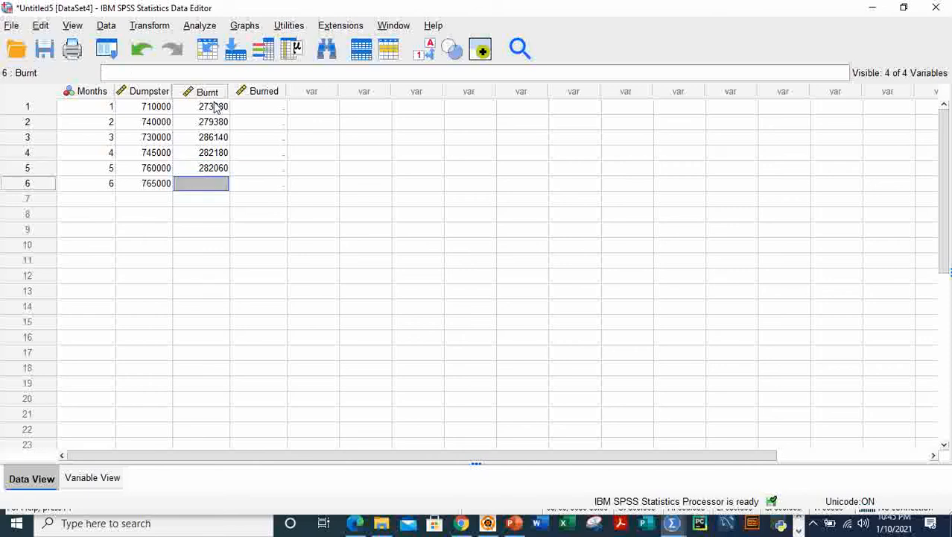
Enter 120700000 as the Burnt quantity for month 6
text(10)
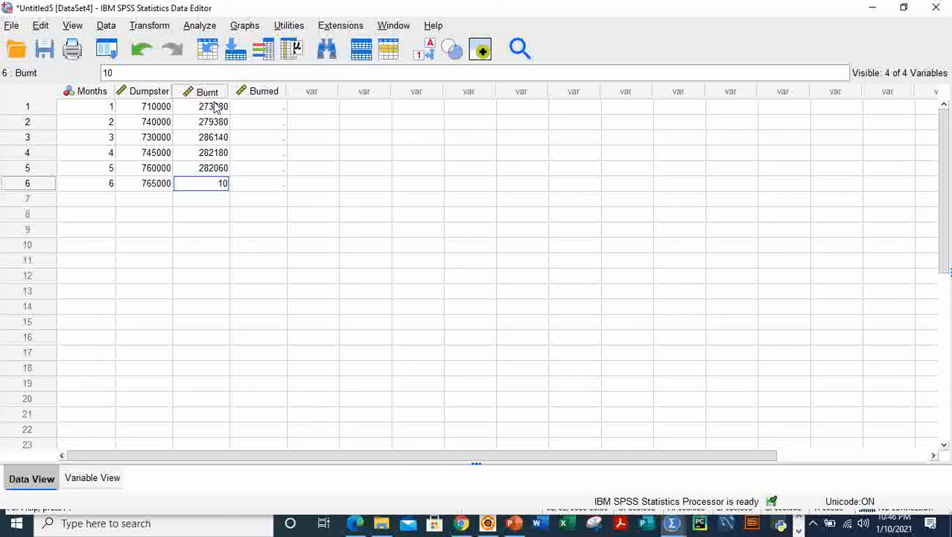
key(BackSpace)
text(207000)
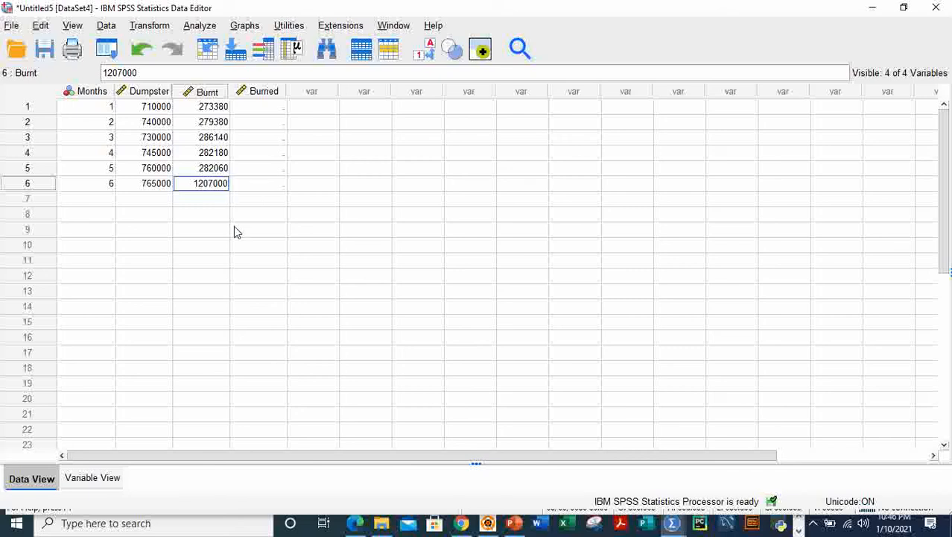
text(00)
click(254, 203)
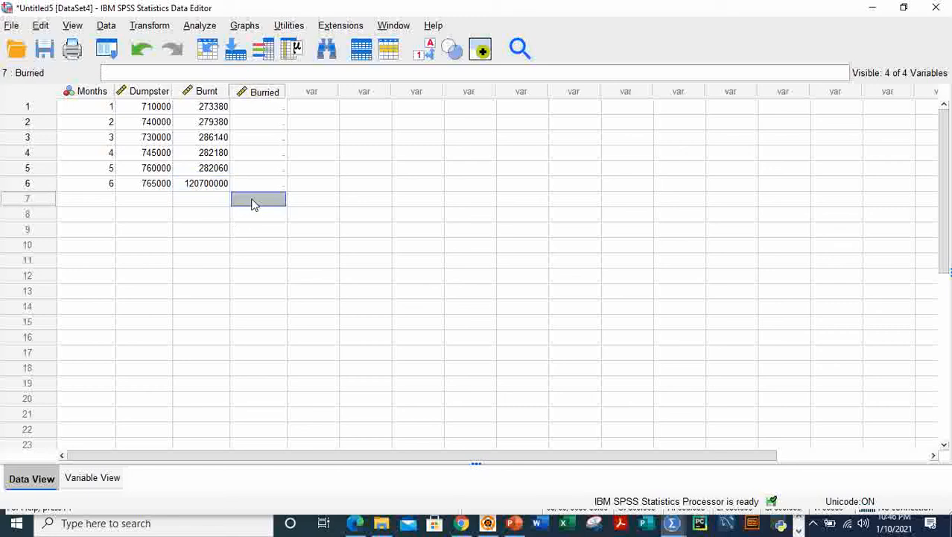
click(385, 214)
click(223, 186)
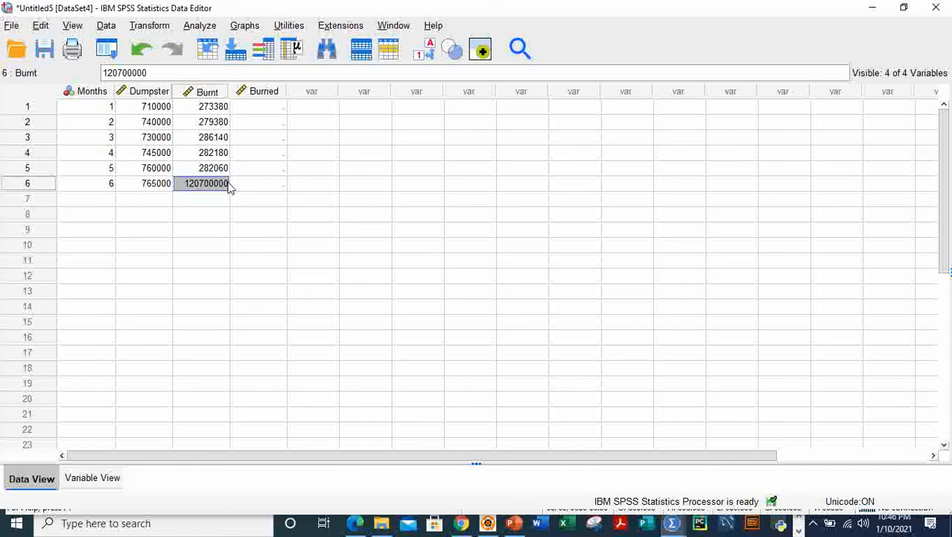
Enter the Burried quantities 402180, 402110 and 403480 for months 1 to 3
click(253, 111)
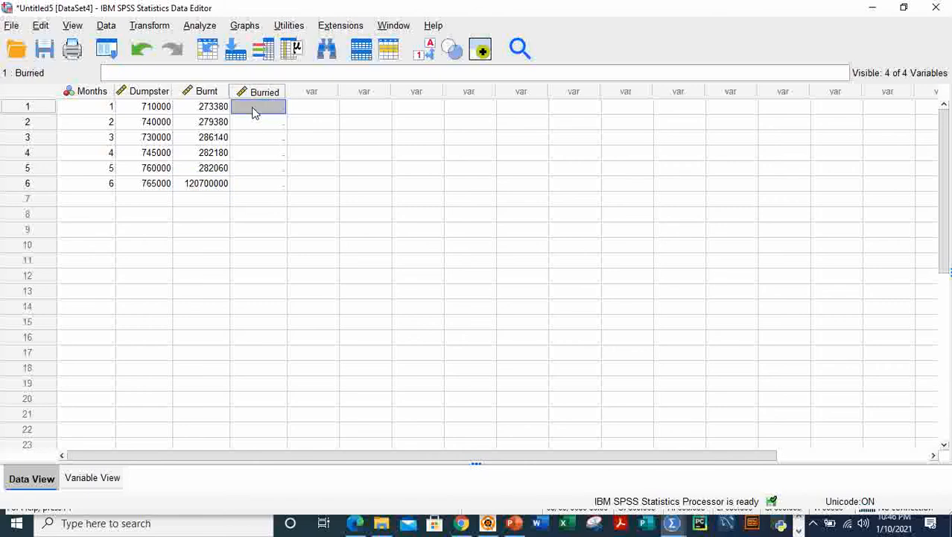
text(402180)
key(Return)
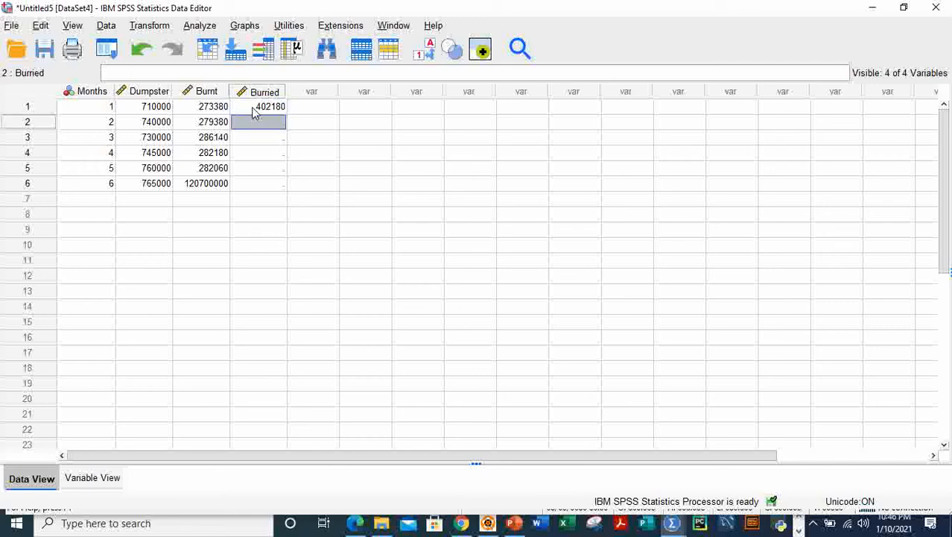
text(404)
key(BackSpace)
text(2)
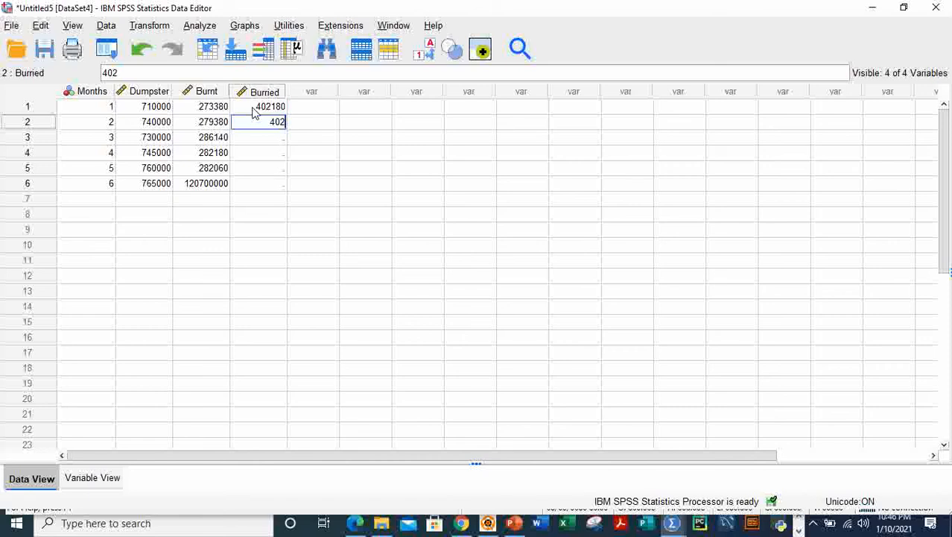
text(110)
key(Return)
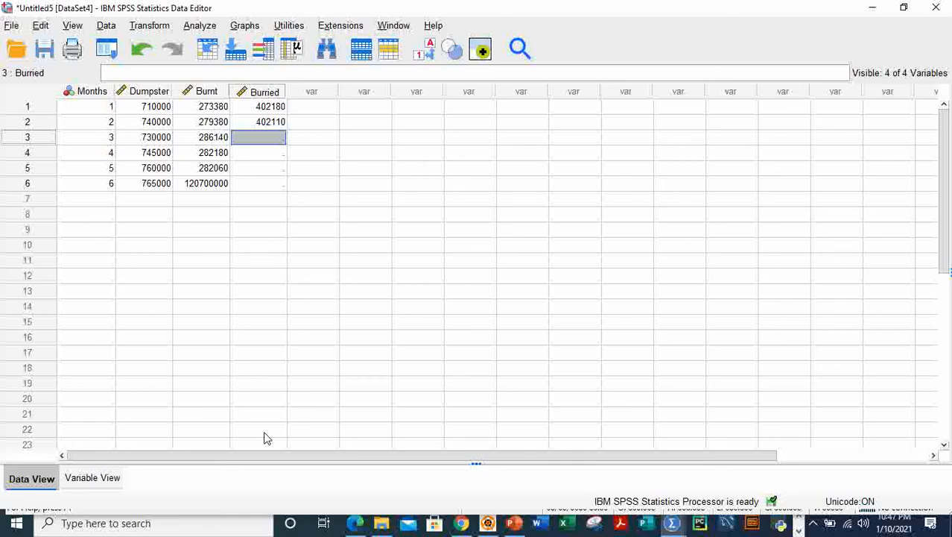
text(403)
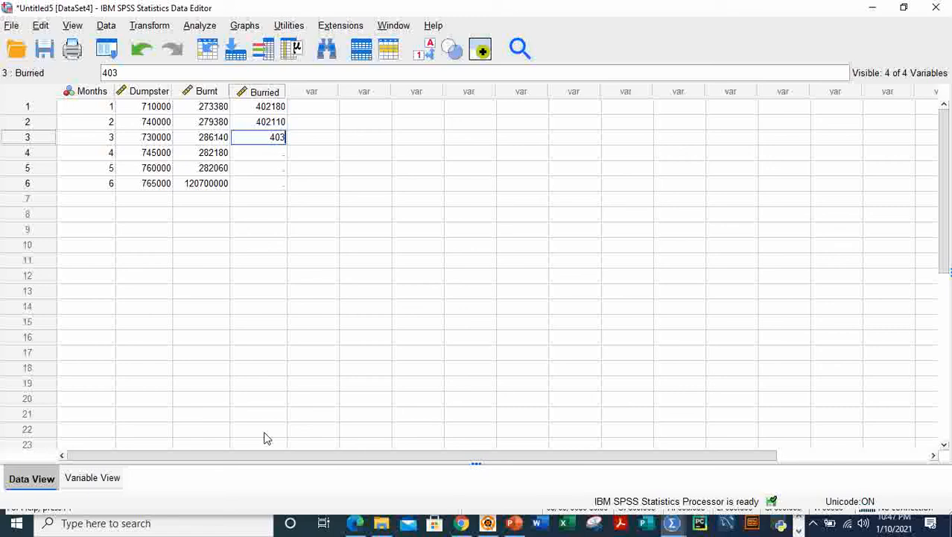
text(480)
key(Return)
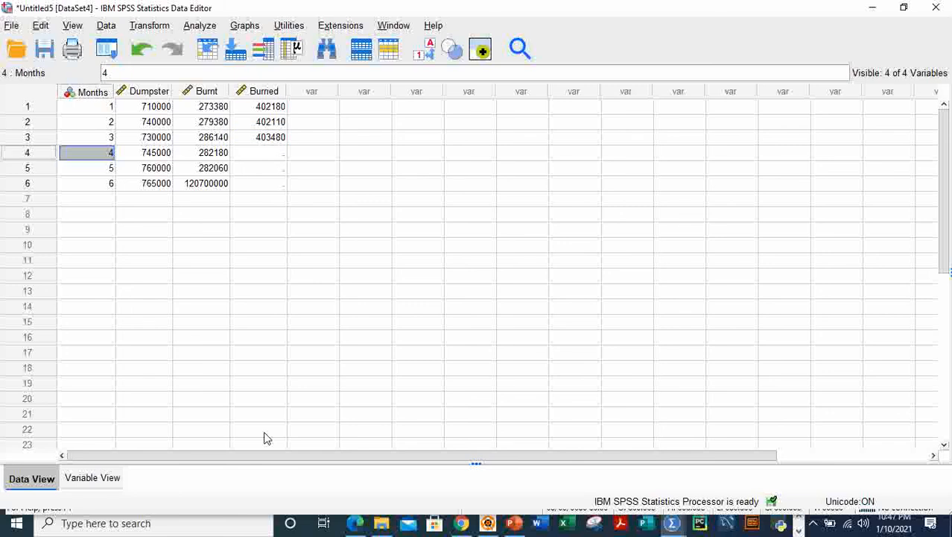
Enter the Burried quantities 447500, 409220 and 603500 for months 4 to 6
click(267, 154)
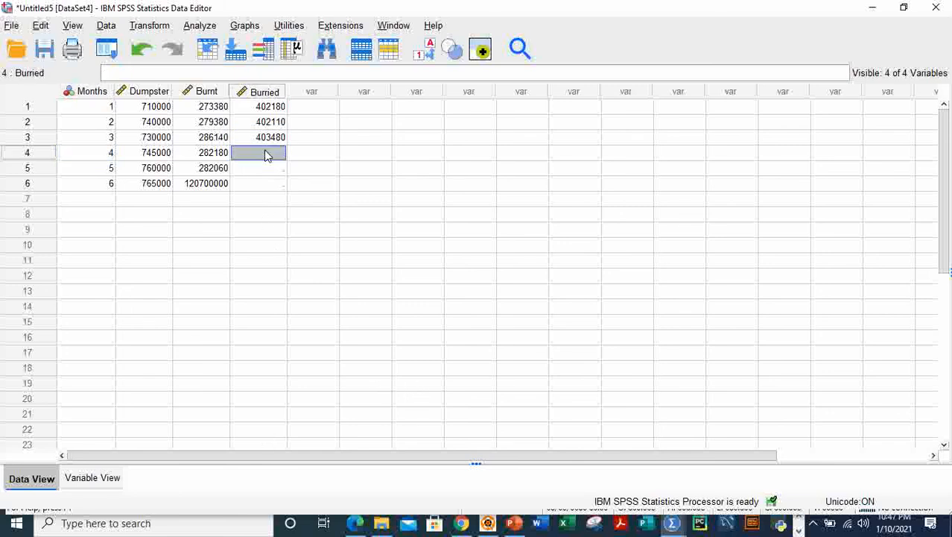
text(447500)
key(Return)
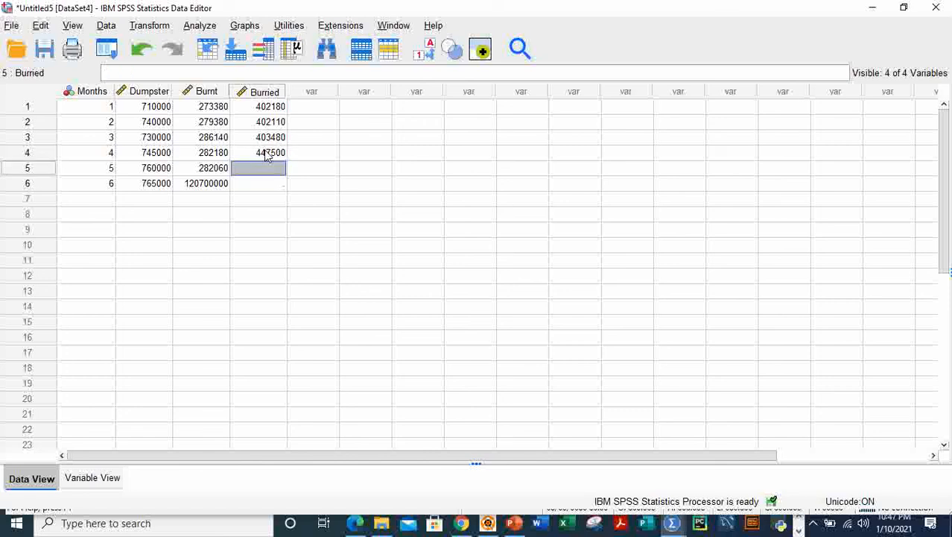
text(409)
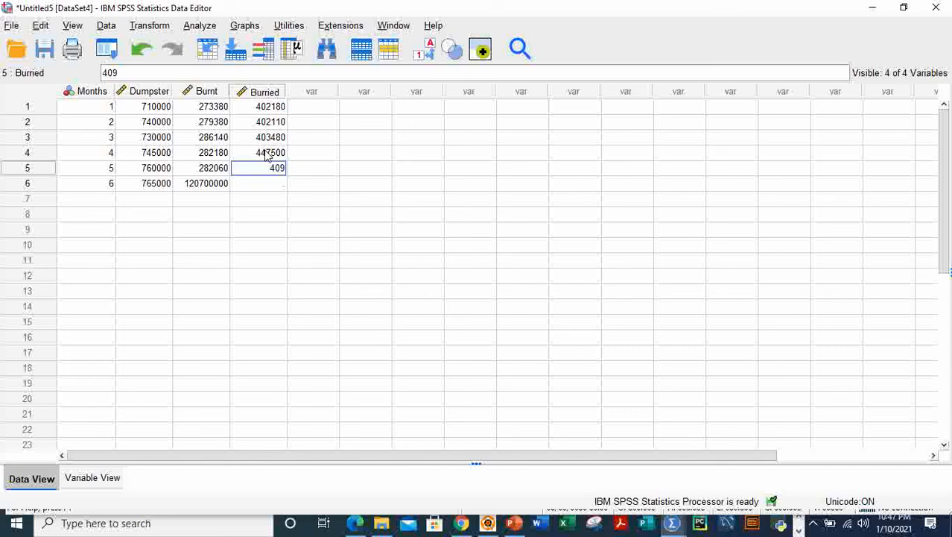
text(220)
key(Tab)
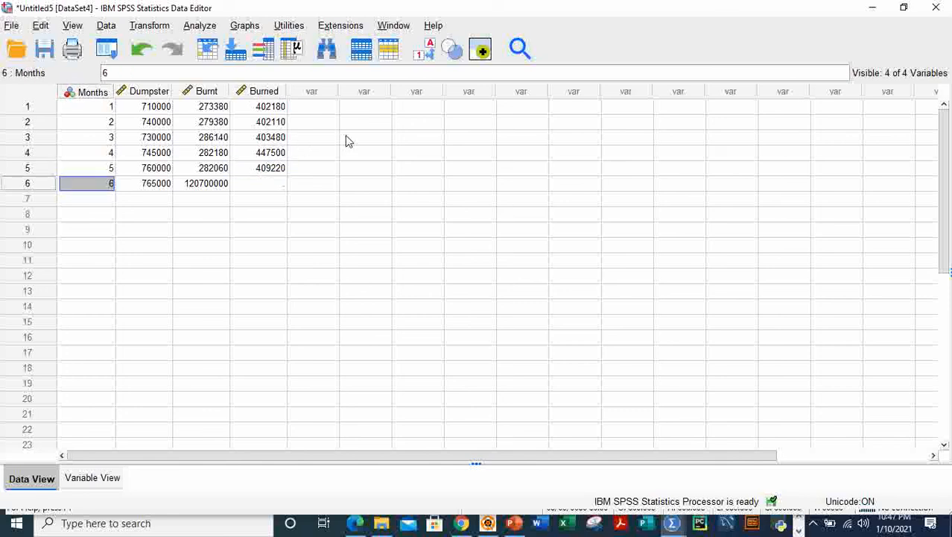
click(260, 189)
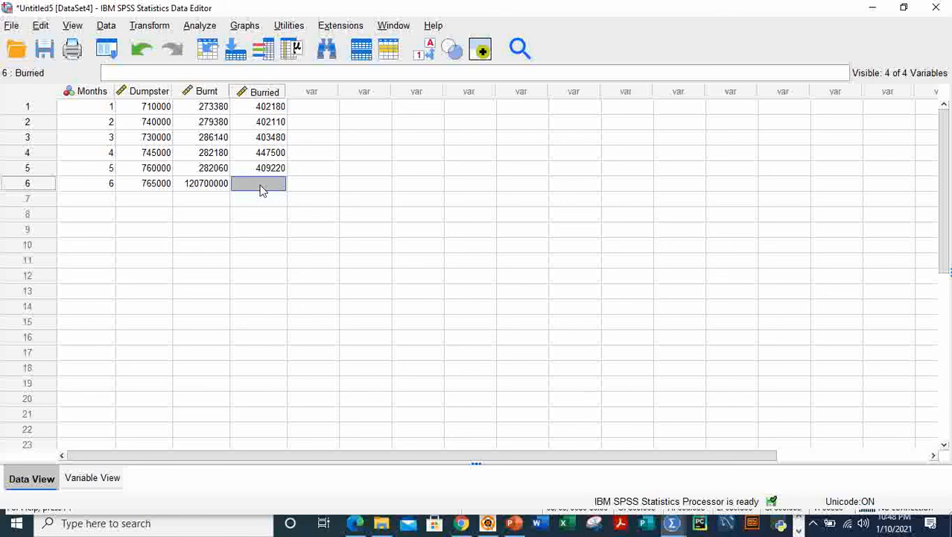
text(603500)
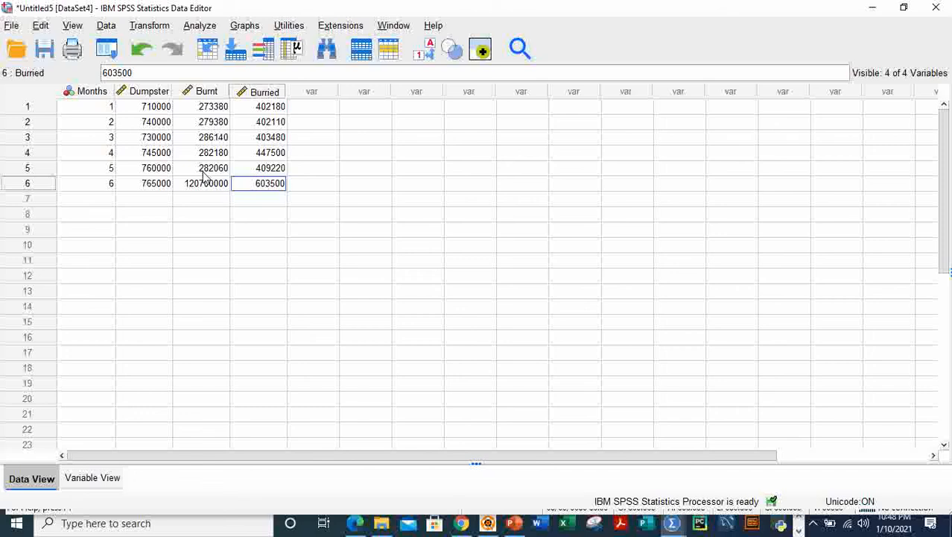
Correct the Burnt quantity for month 6 to 1207000 by removing its two extra zeros
click(219, 189)
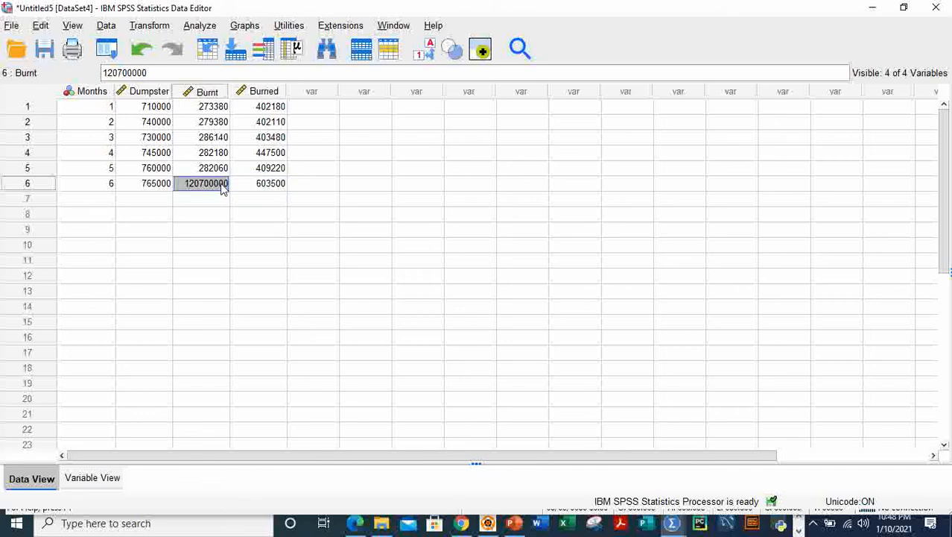
double_click(222, 189)
key(BackSpace)
key(BackSpace)
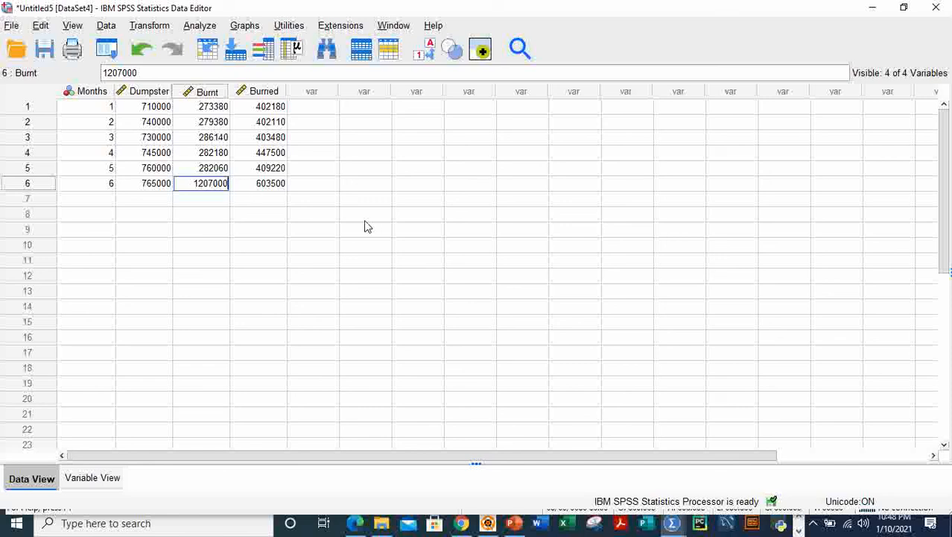
click(370, 220)
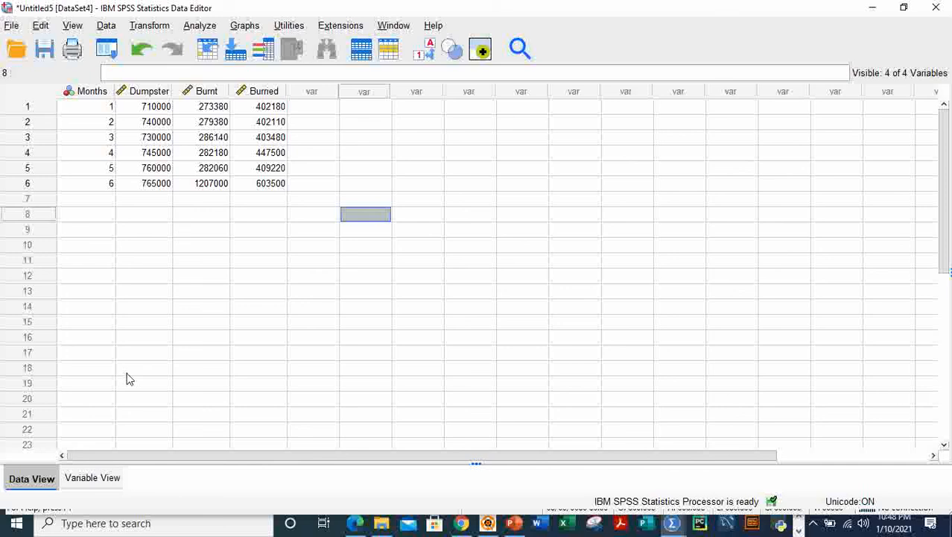
Review the variable definitions and save the dataset in the SPSS Video folder as Waste Disposal Method
click(100, 481)
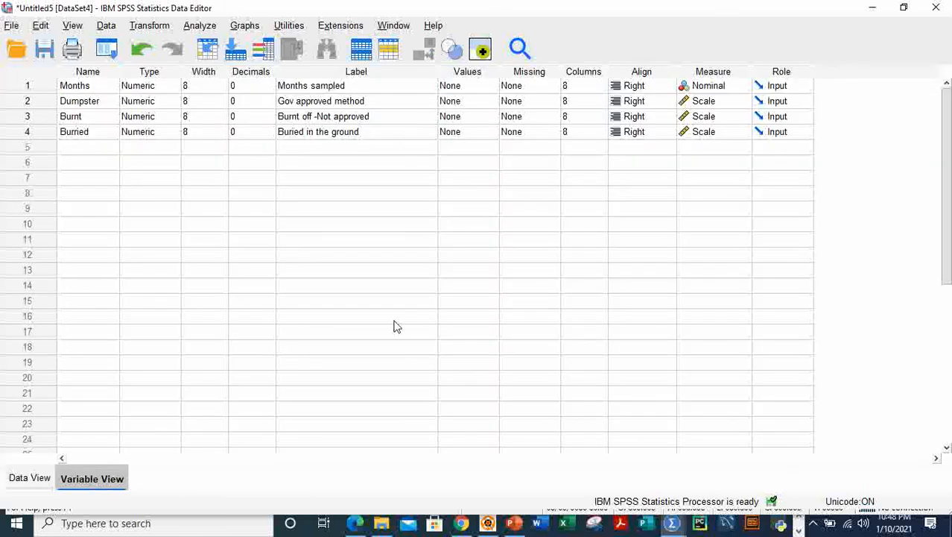
click(34, 479)
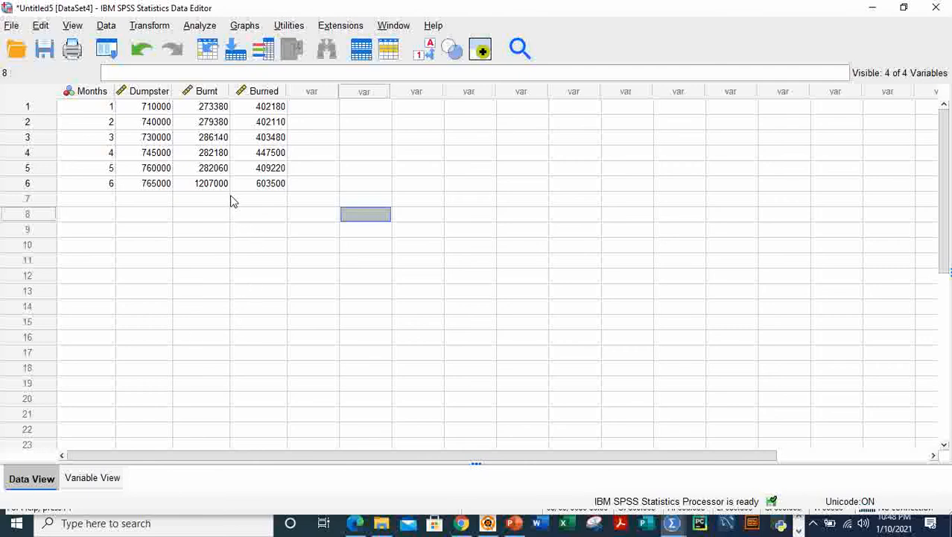
click(13, 28)
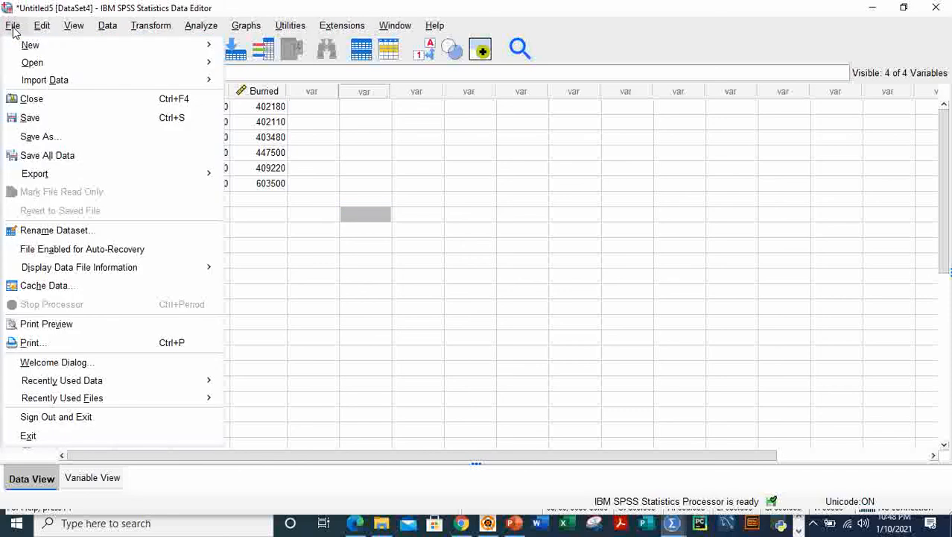
click(41, 139)
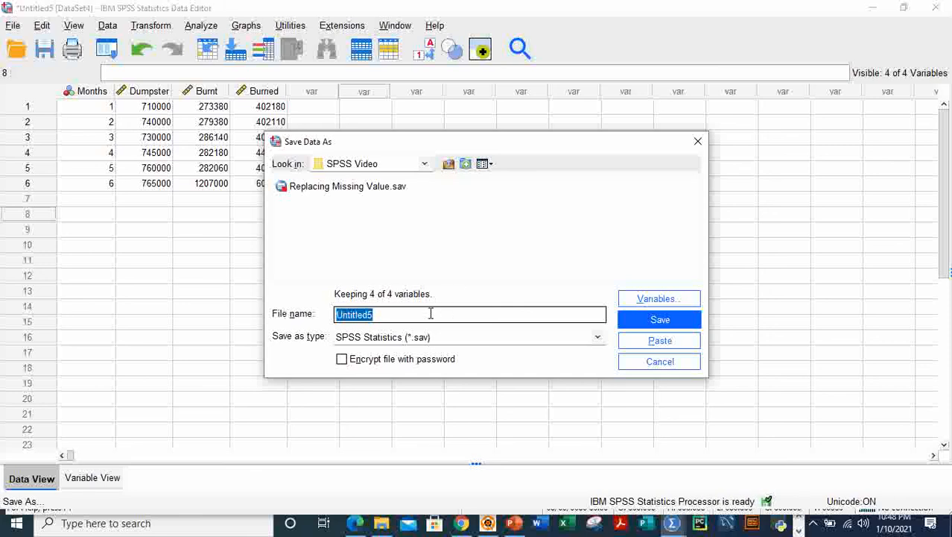
text(Waste M)
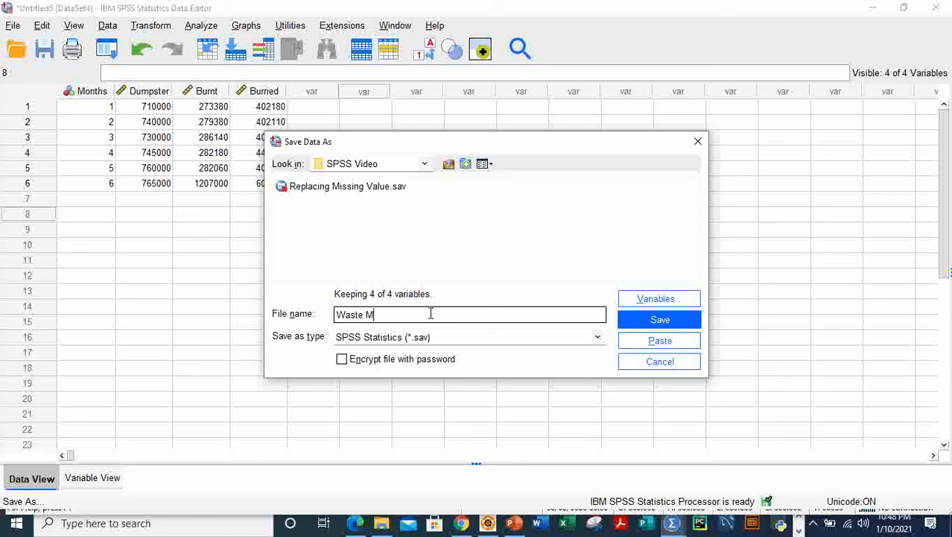
text(ethod)
key(Left)
key(Left)
key(Left)
key(Left)
text(Disposal)
click(659, 320)
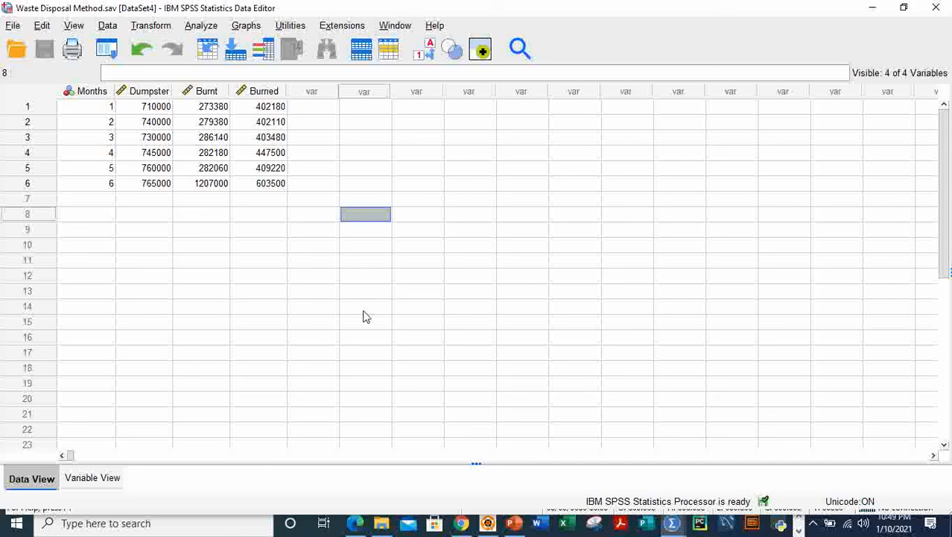
Set up a Frequencies analysis with the Gov approved method, Burnt off -Not approved and Buried in the ground variables
click(210, 28)
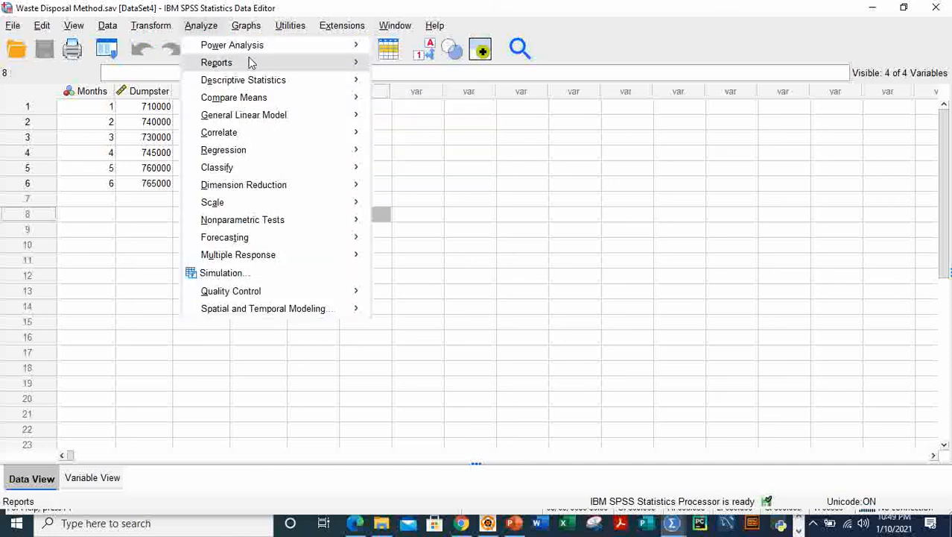
mouse_move(246, 49)
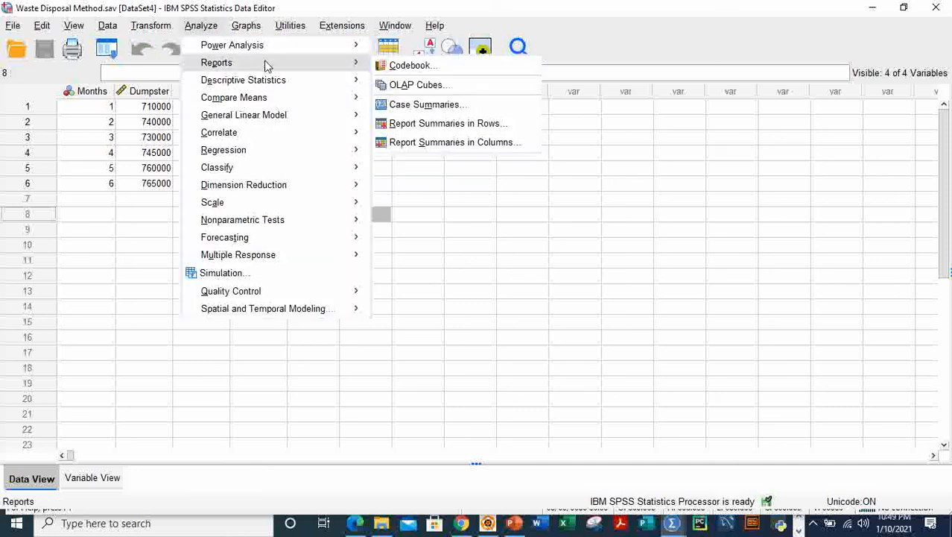
mouse_move(270, 82)
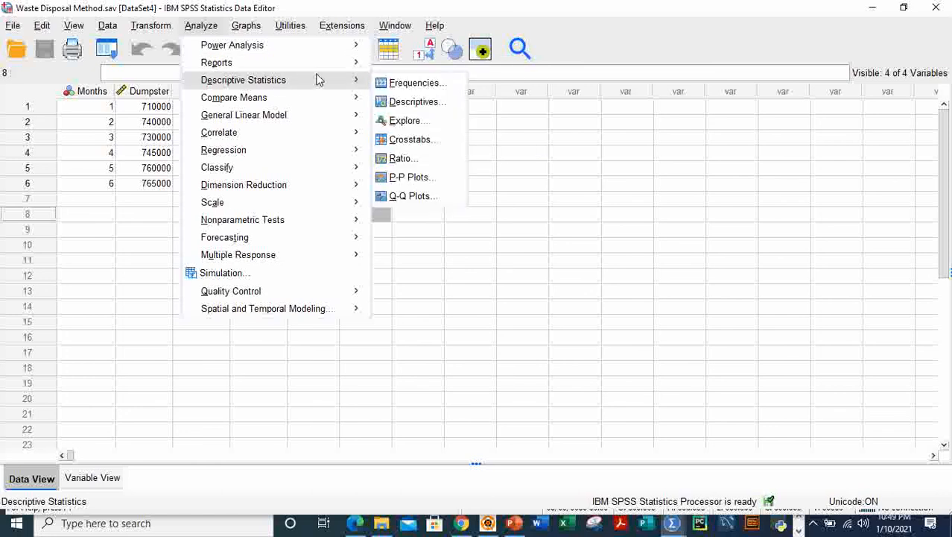
click(415, 83)
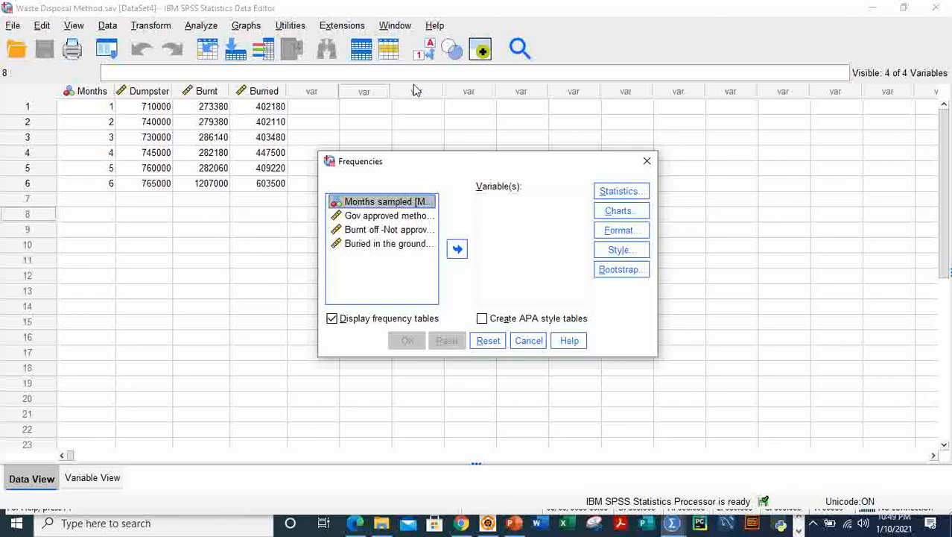
click(384, 217)
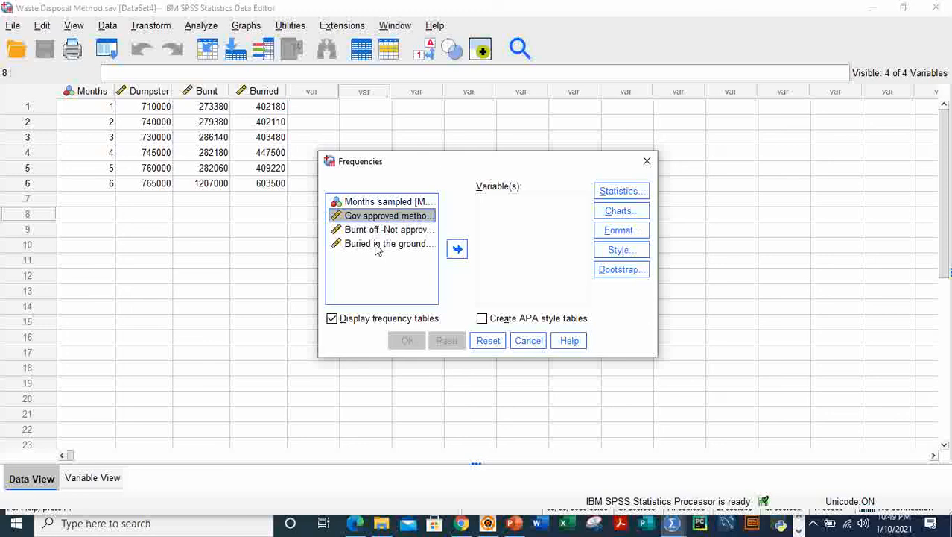
shift+click(378, 245)
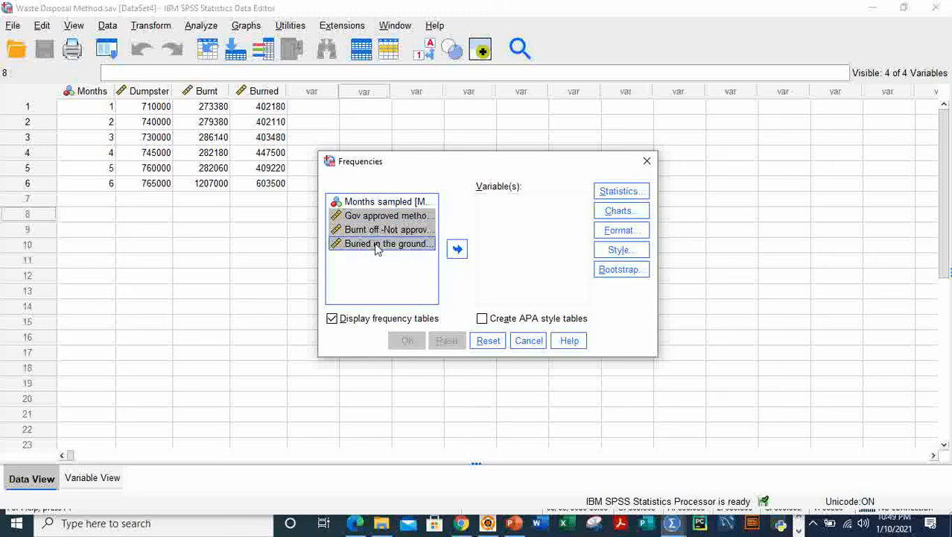
click(457, 252)
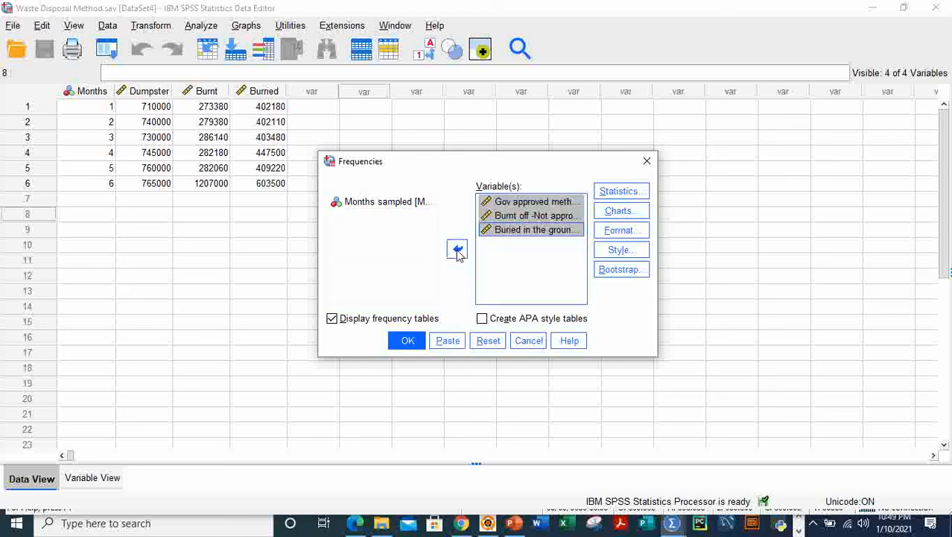
click(619, 192)
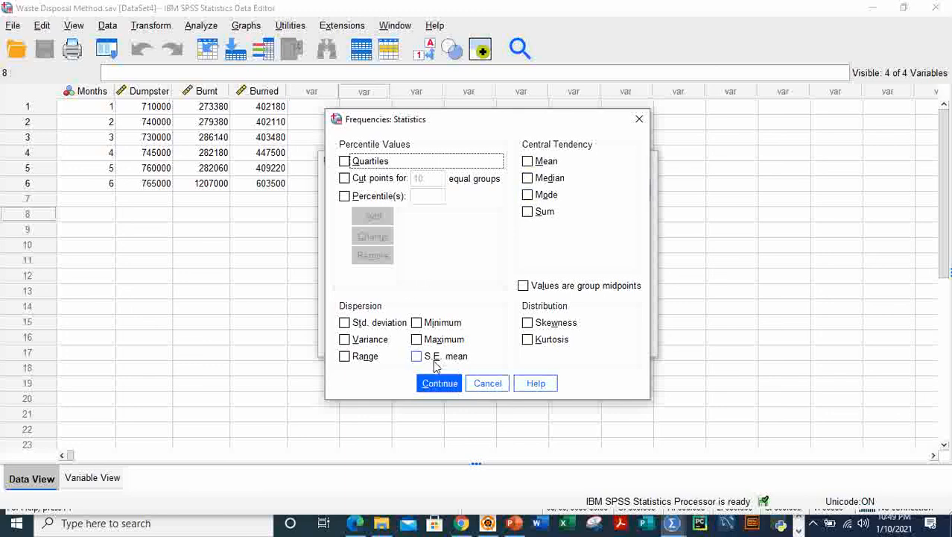
click(527, 322)
click(528, 322)
click(450, 385)
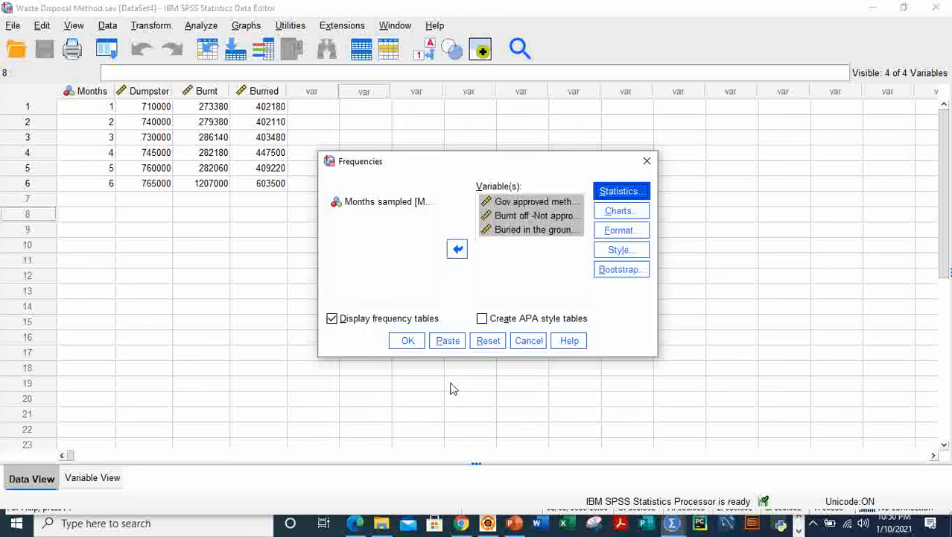
Choose pie charts as the chart type for the Frequencies analysis and run it
click(623, 211)
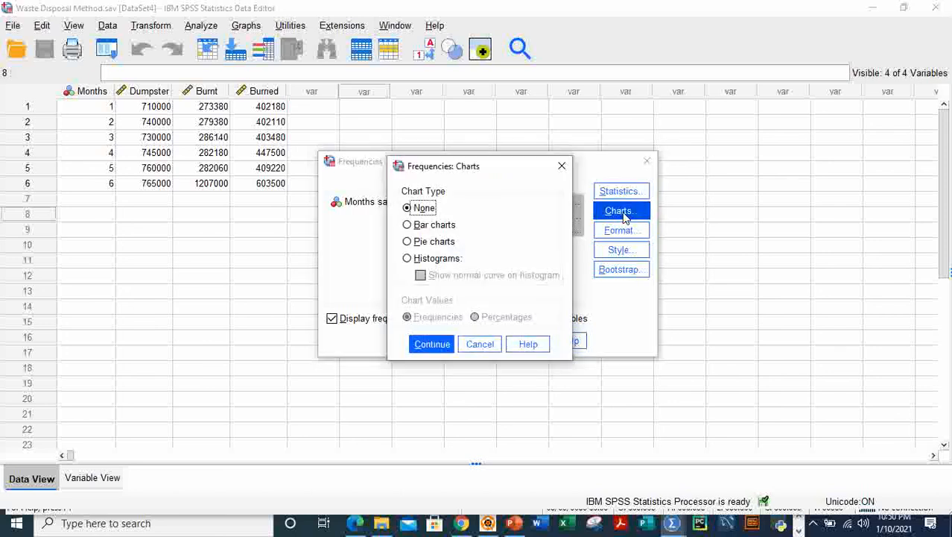
click(408, 242)
click(429, 343)
click(409, 340)
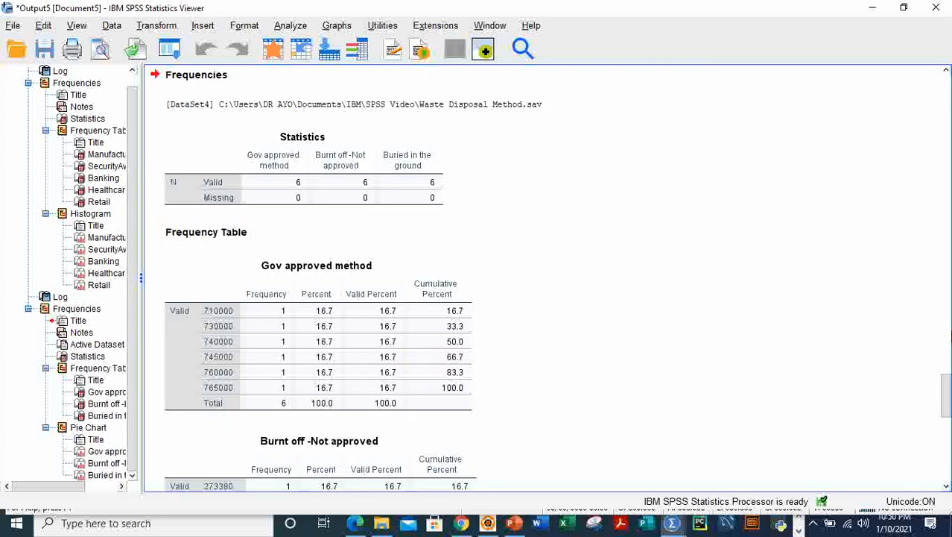
Examine the pie charts for the government-approved, burnt-off and buried waste in the Frequencies output
drag(948, 384, 948, 447)
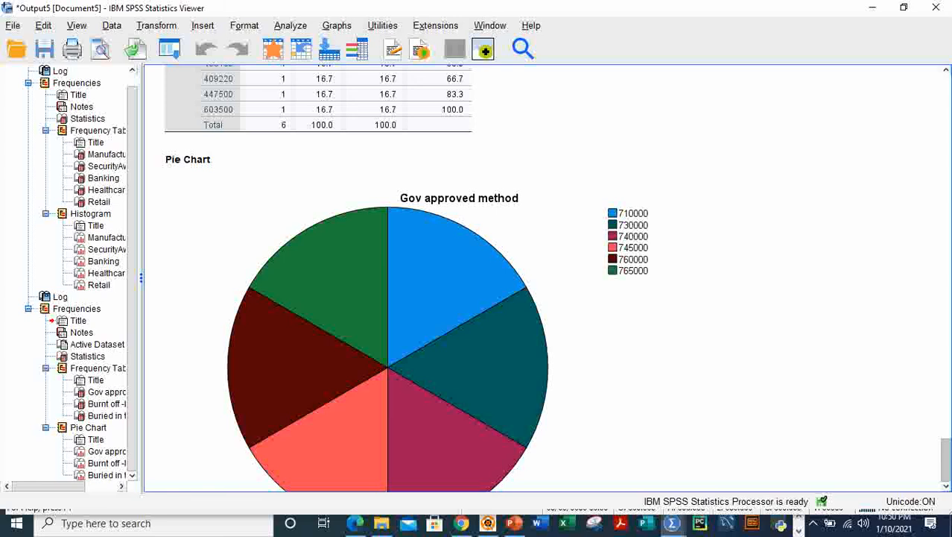
scroll(548, 277, down, 9)
scroll(548, 277, up, 3)
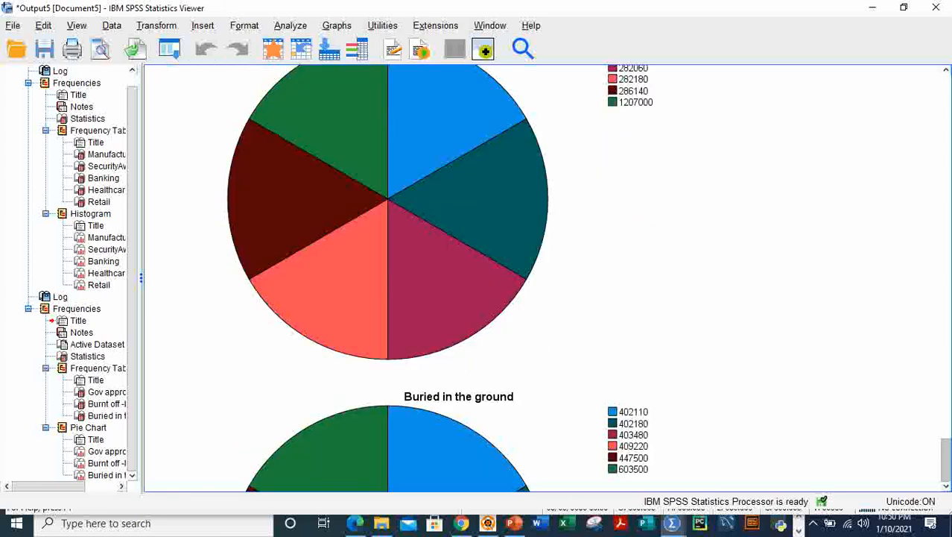
scroll(388, 275, down, 3)
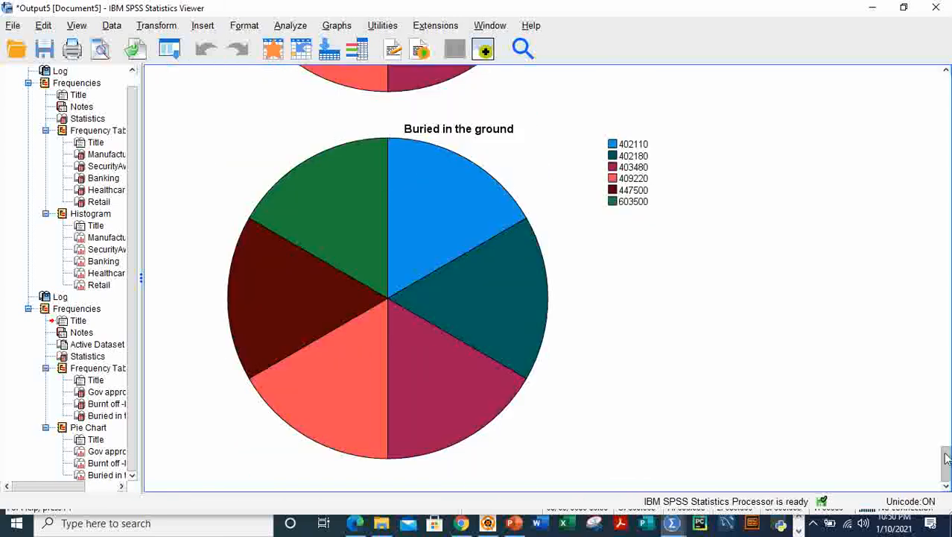
mouse_move(946, 457)
mouse_down()
mouse_move(948, 380)
mouse_move(949, 459)
mouse_up()
drag(948, 466, 946, 432)
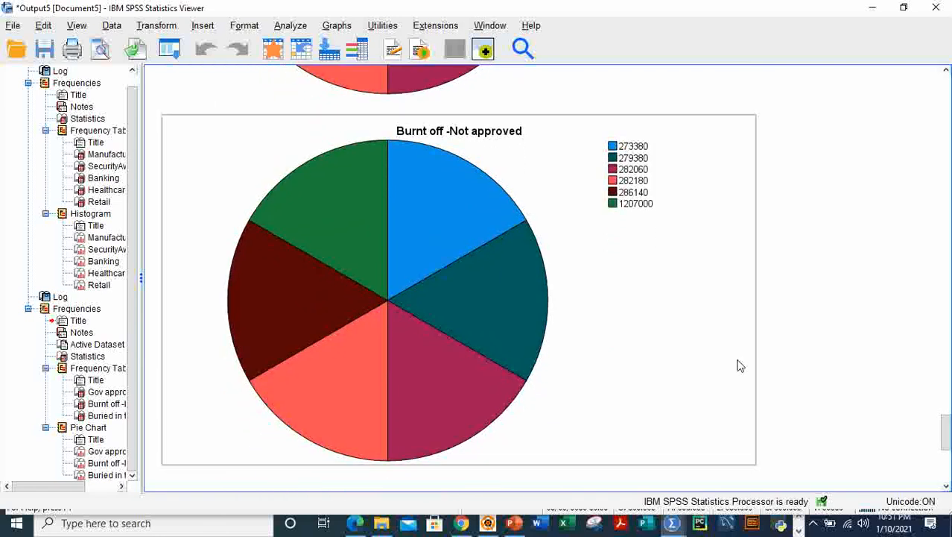
drag(947, 442, 946, 408)
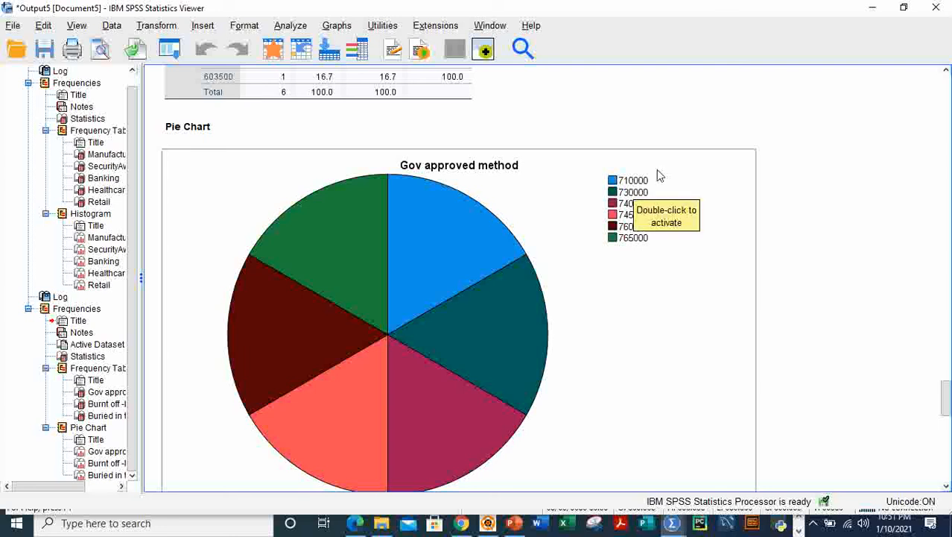
Check the dataset, return to the output, and examine the Statistics table, the frequency tables and the Buried in the ground pie chart
click(873, 12)
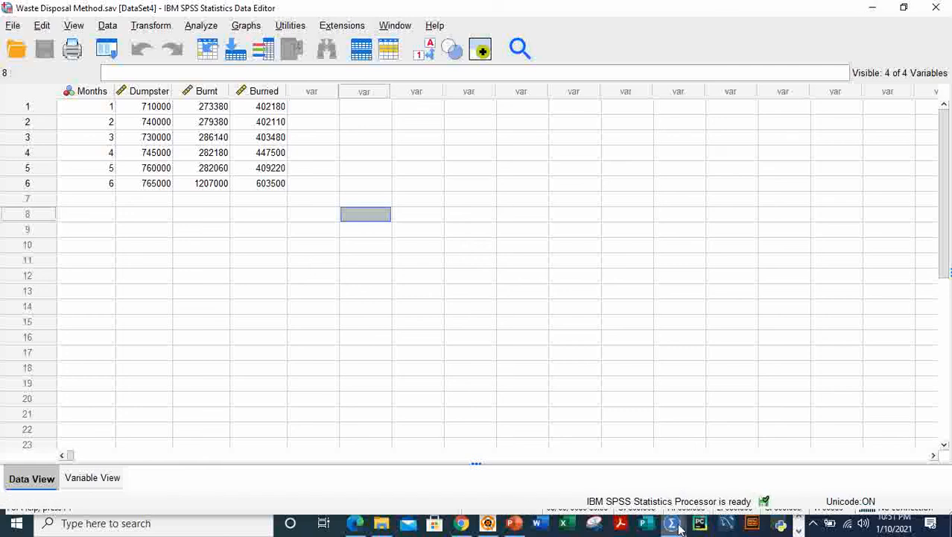
mouse_move(678, 528)
click(689, 488)
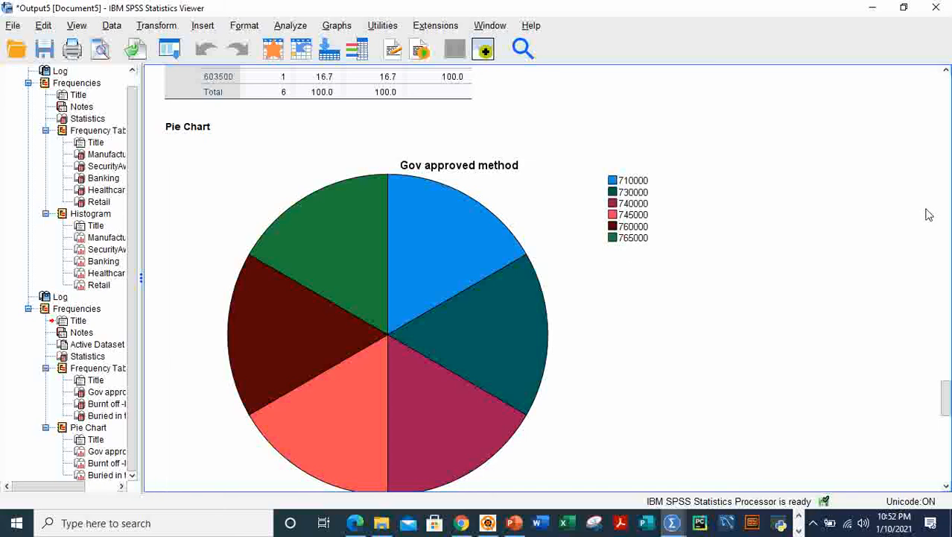
drag(946, 391, 947, 331)
click(290, 267)
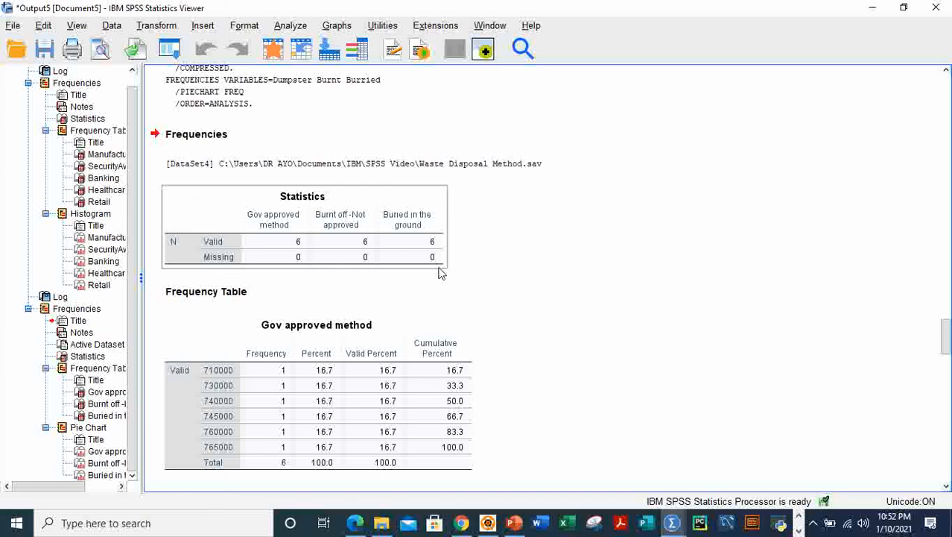
drag(948, 339, 948, 357)
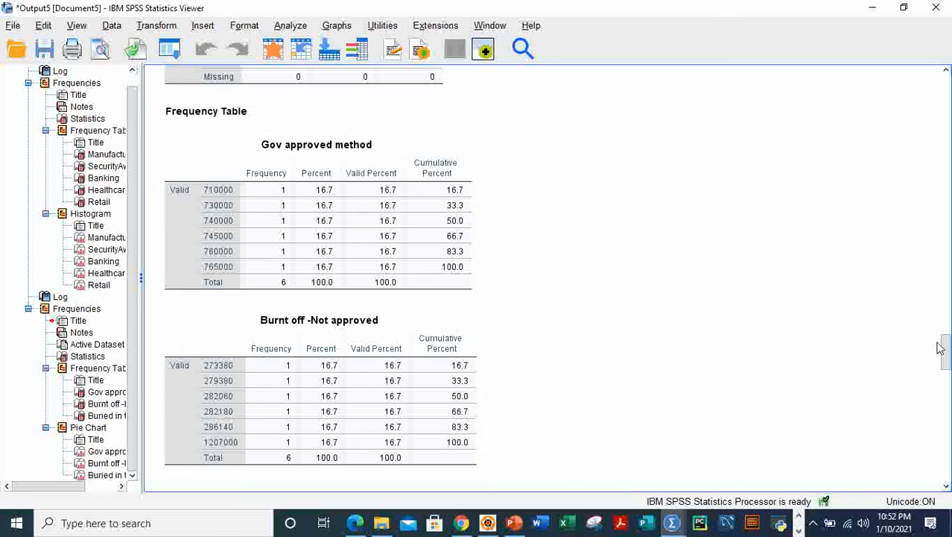
drag(946, 351, 948, 466)
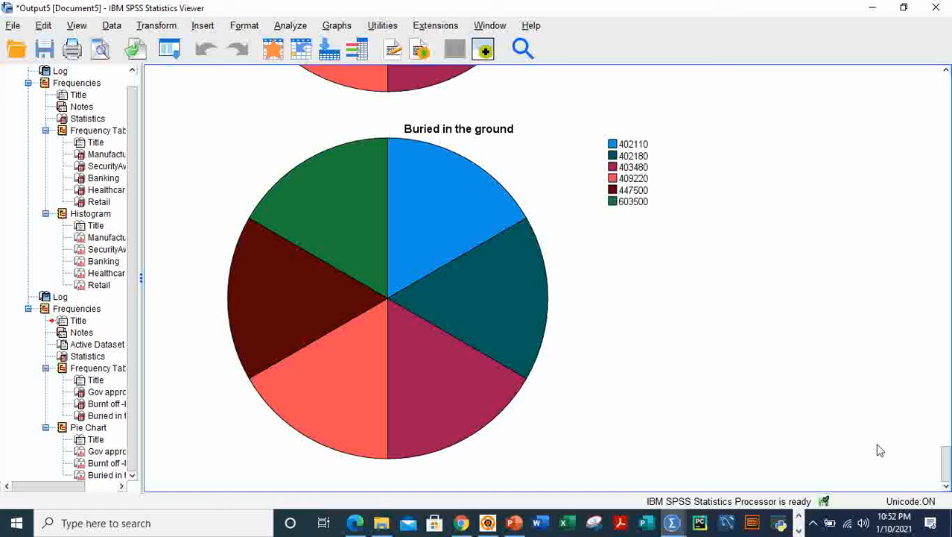
click(675, 402)
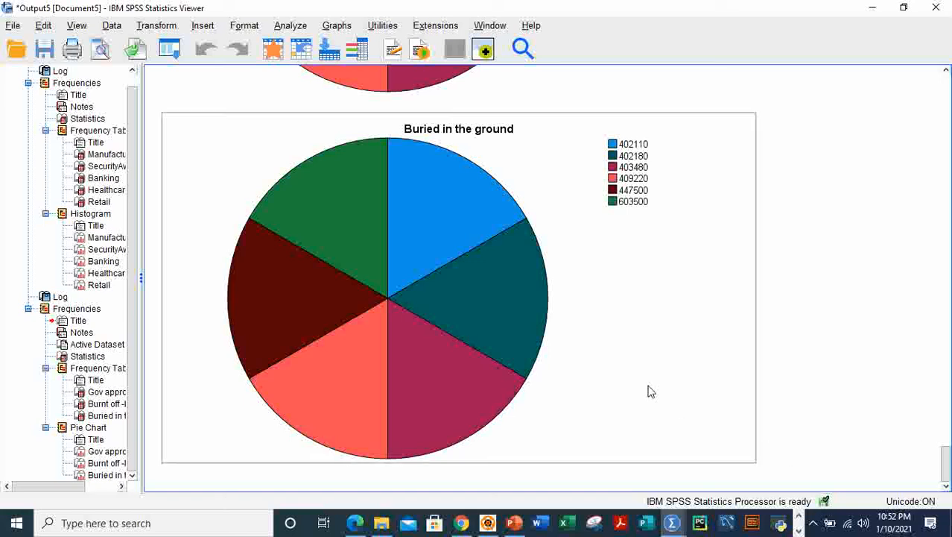